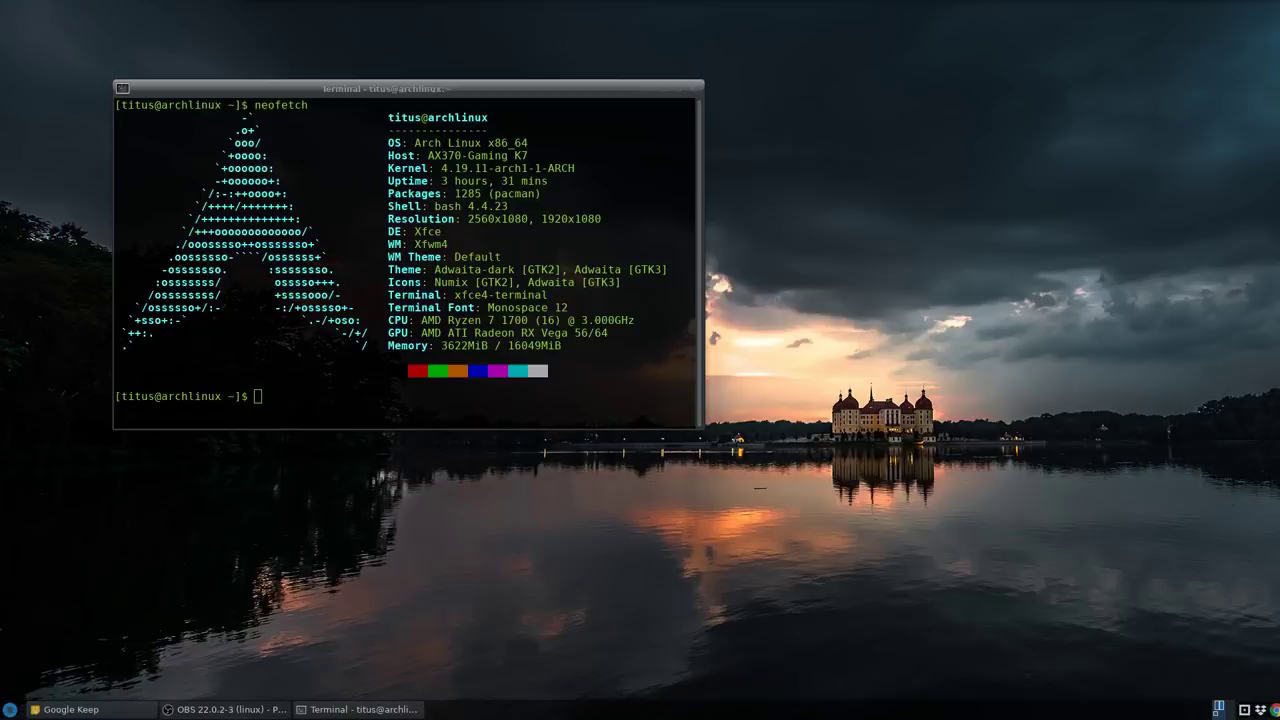
- Run clinfo in the open terminal and enlarge the terminal window to show more of its output
{"action": "left_click", "coordinate": [587, 96]}
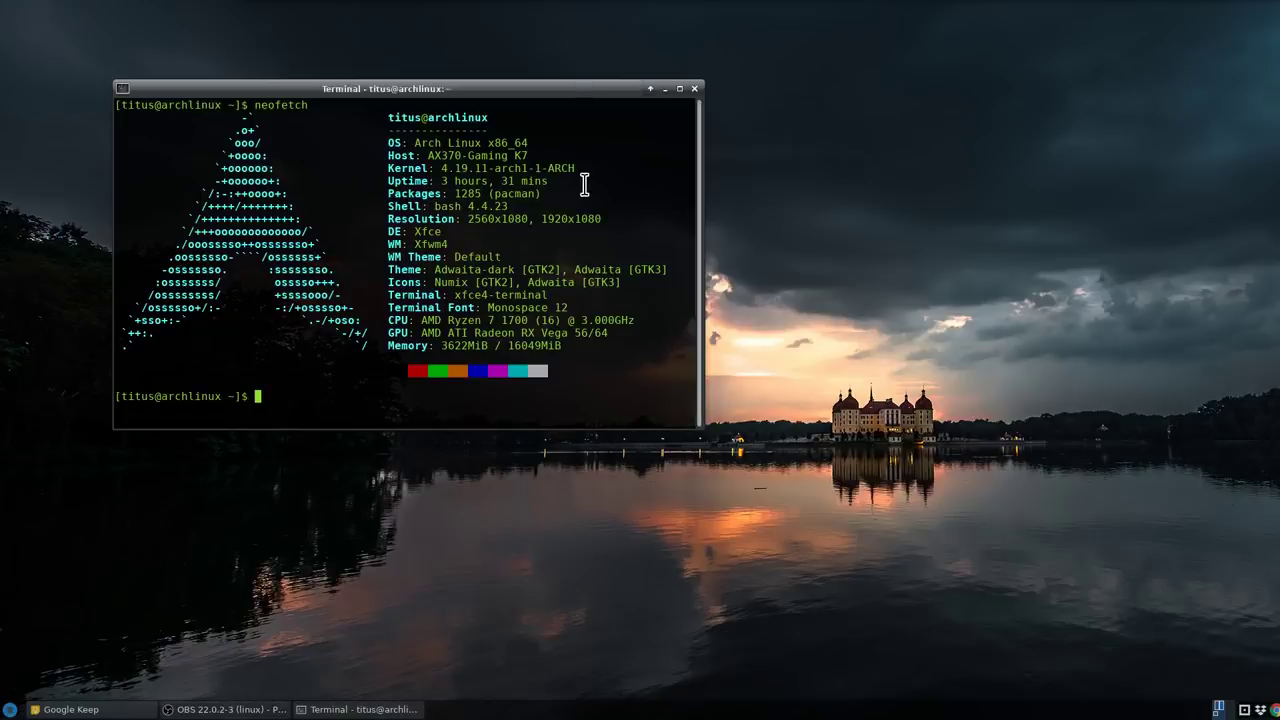
{"action": "type", "text": "fo"}
{"action": "key", "text": "Return"}
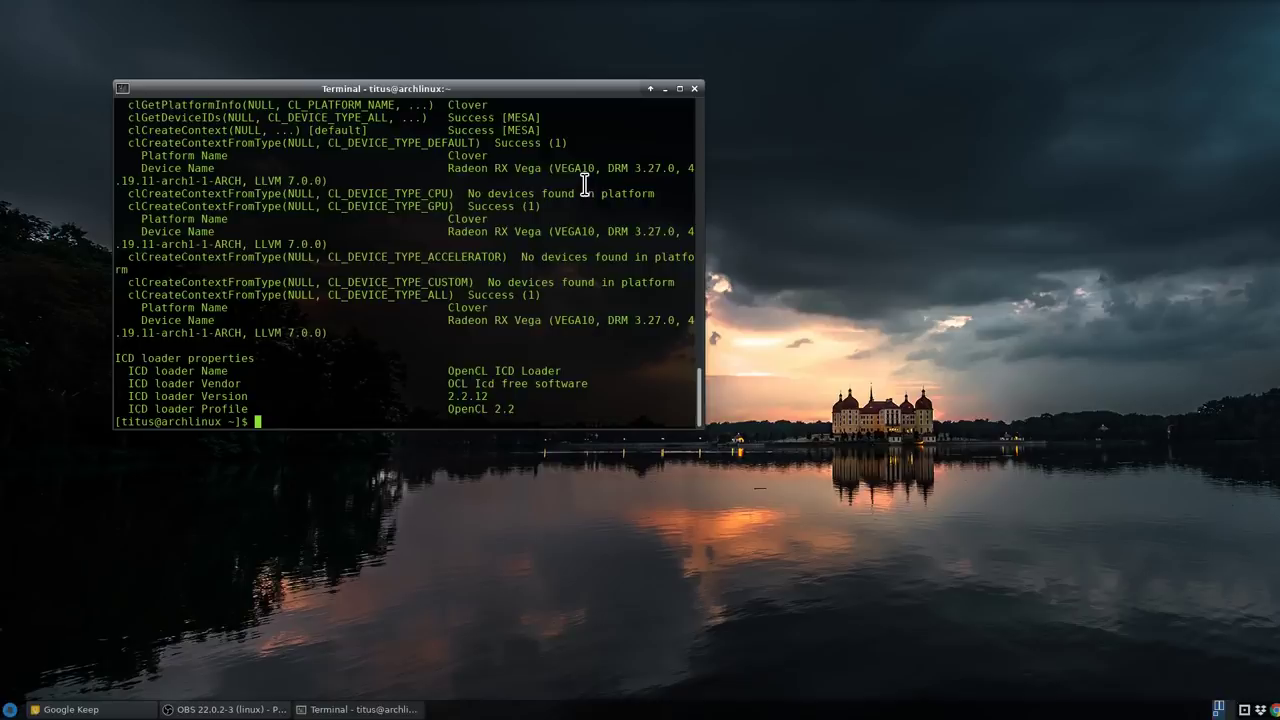
{"action": "left_click_drag", "start_coordinate": [450, 86], "coordinate": [2, 279]}
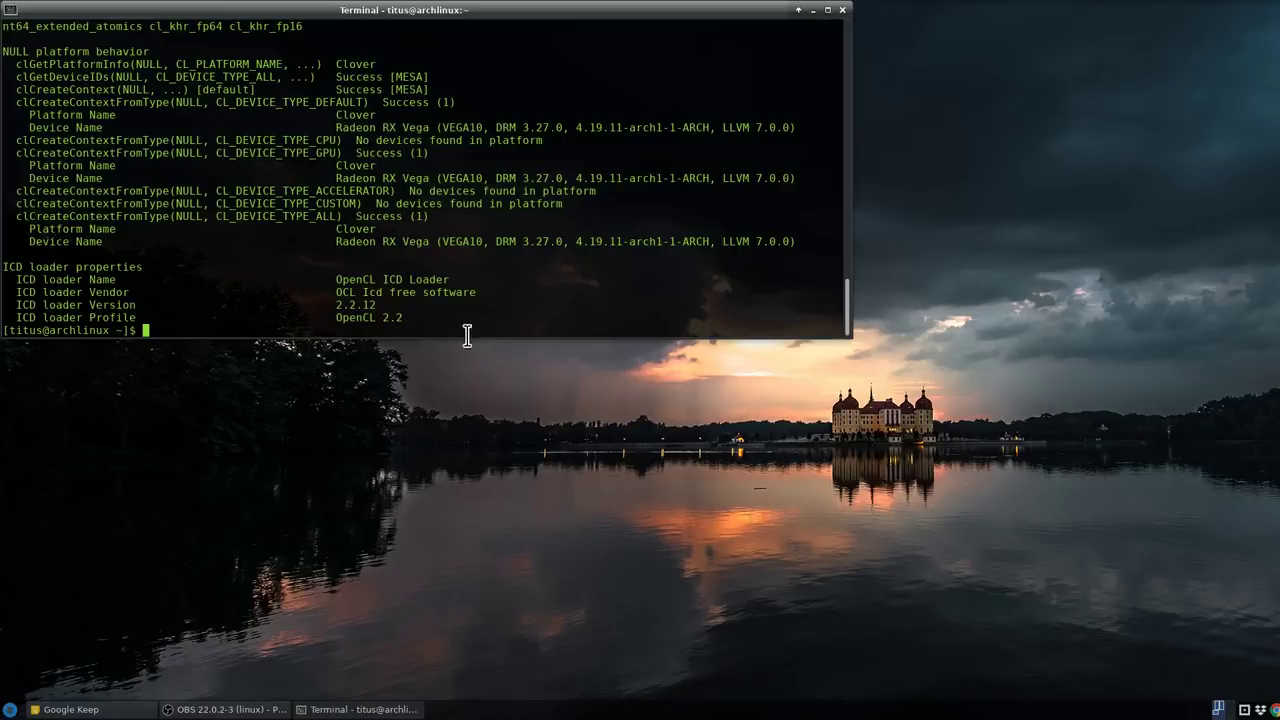
{"action": "key", "text": "ctrl+alt+KP_4"}
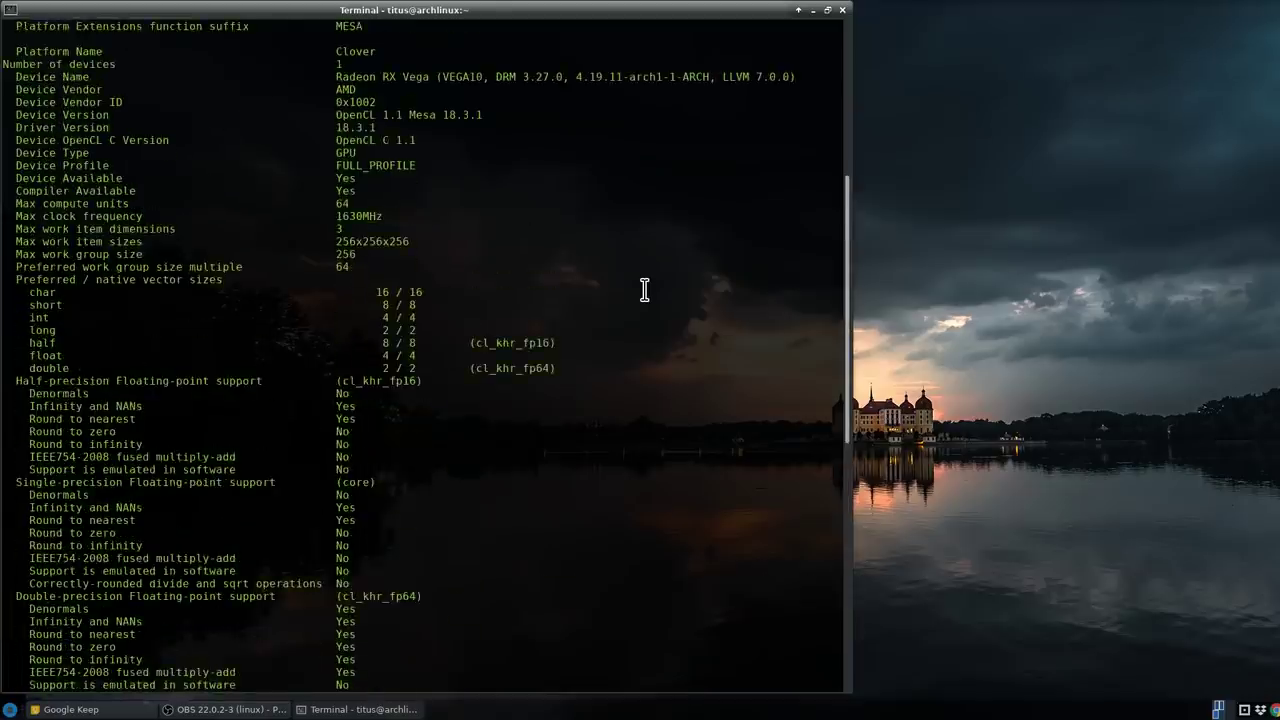
- Examine the OpenCL platform and device details in the clinfo output, and close the terminal
{"action": "scroll", "coordinate": [644, 290], "scroll_direction": "up", "scroll_amount": 2}
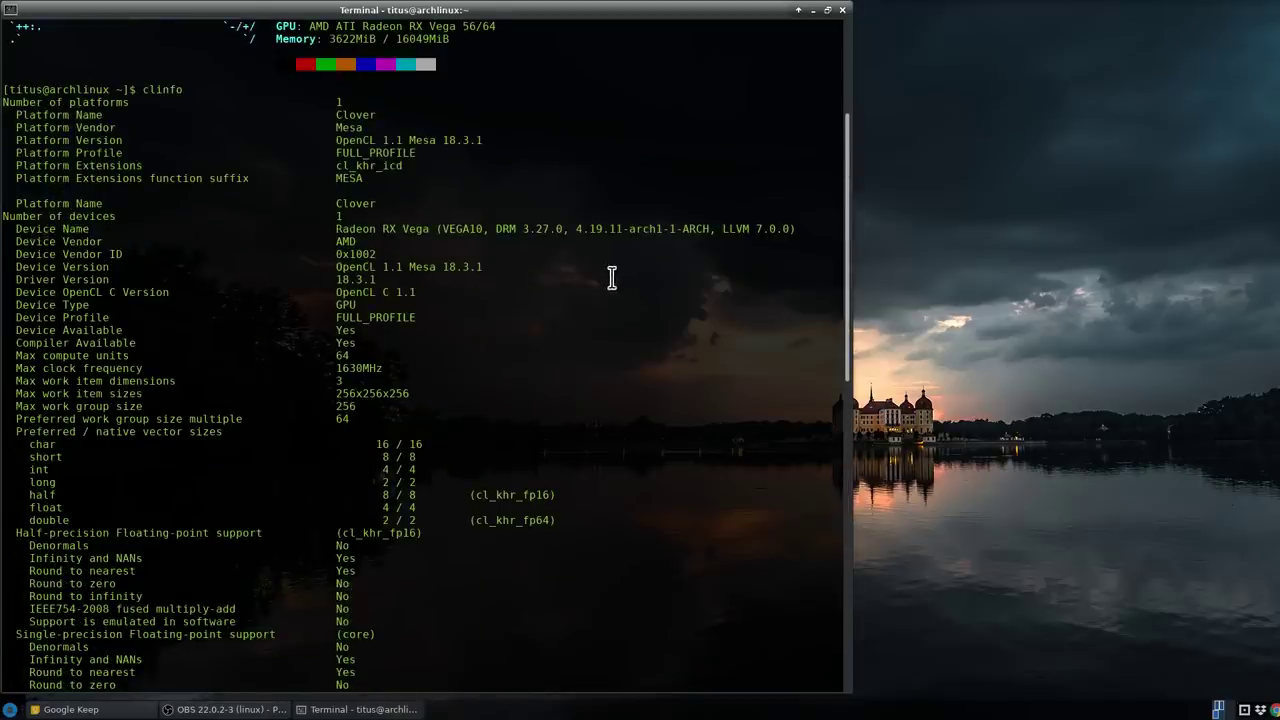
{"action": "scroll", "coordinate": [611, 270], "scroll_direction": "up", "scroll_amount": 2}
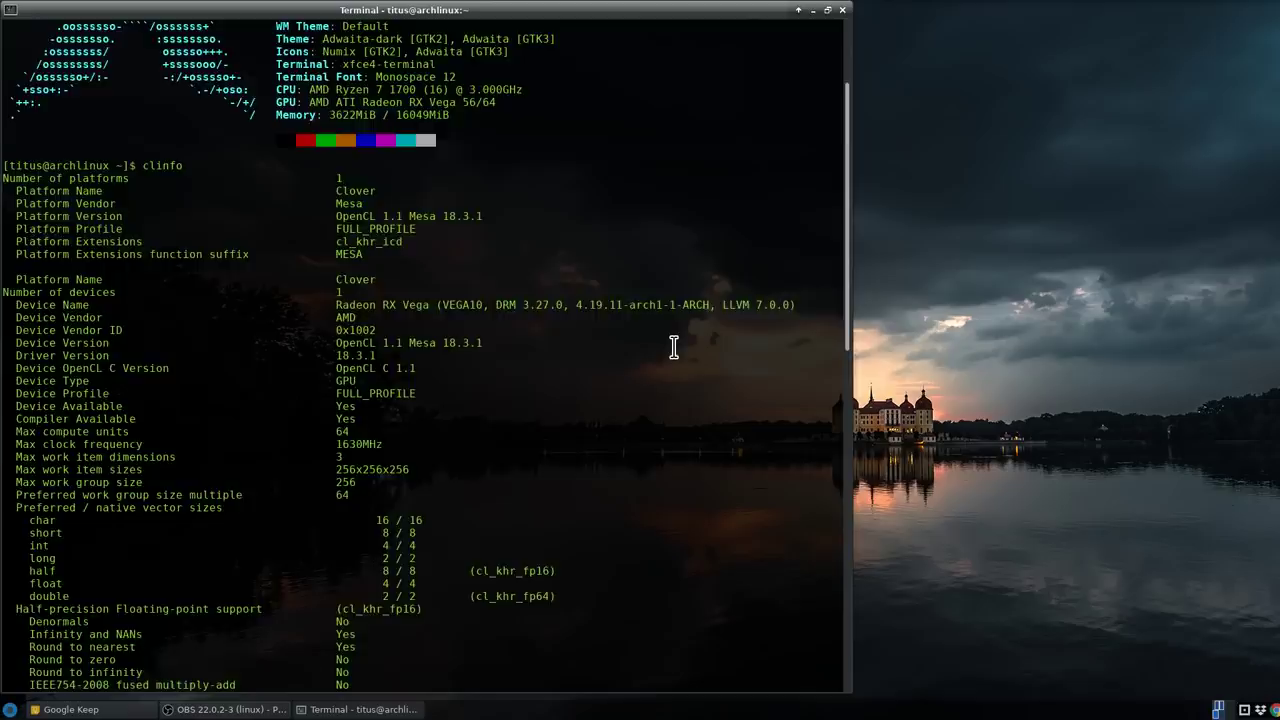
{"action": "scroll", "coordinate": [672, 344], "scroll_direction": "down", "scroll_amount": 12}
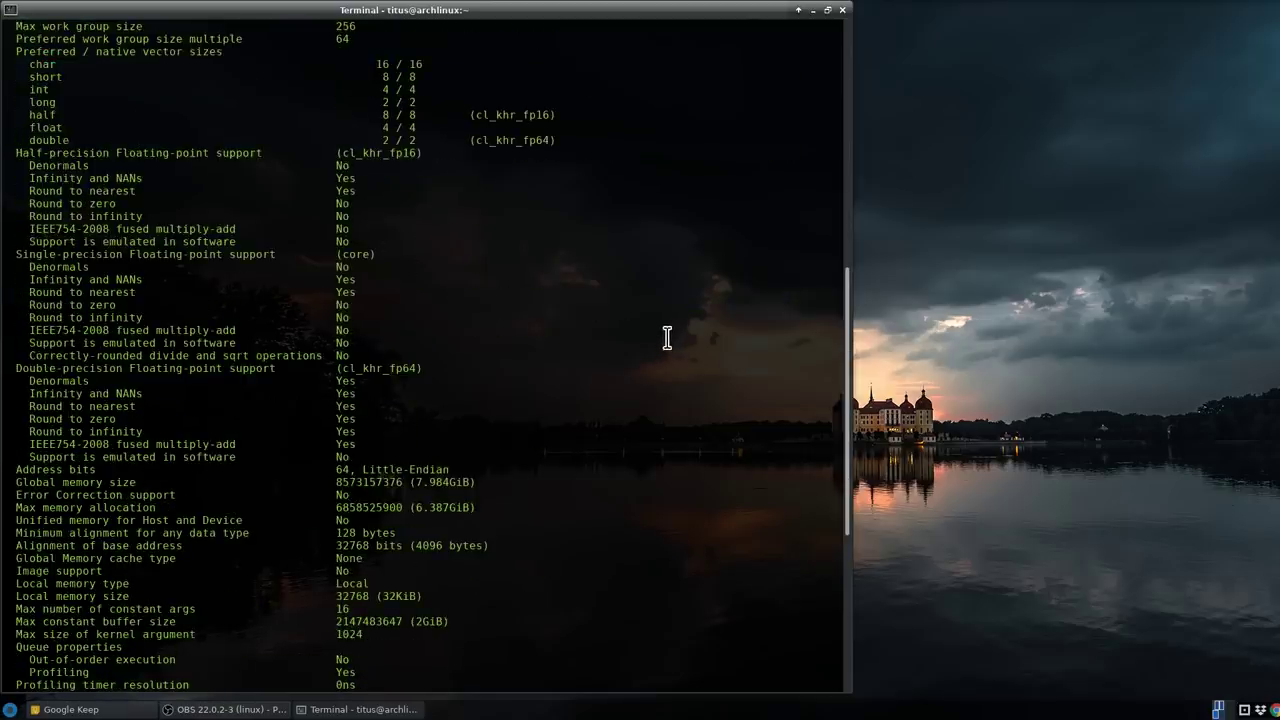
{"action": "scroll", "coordinate": [666, 336], "scroll_direction": "down", "scroll_amount": 10}
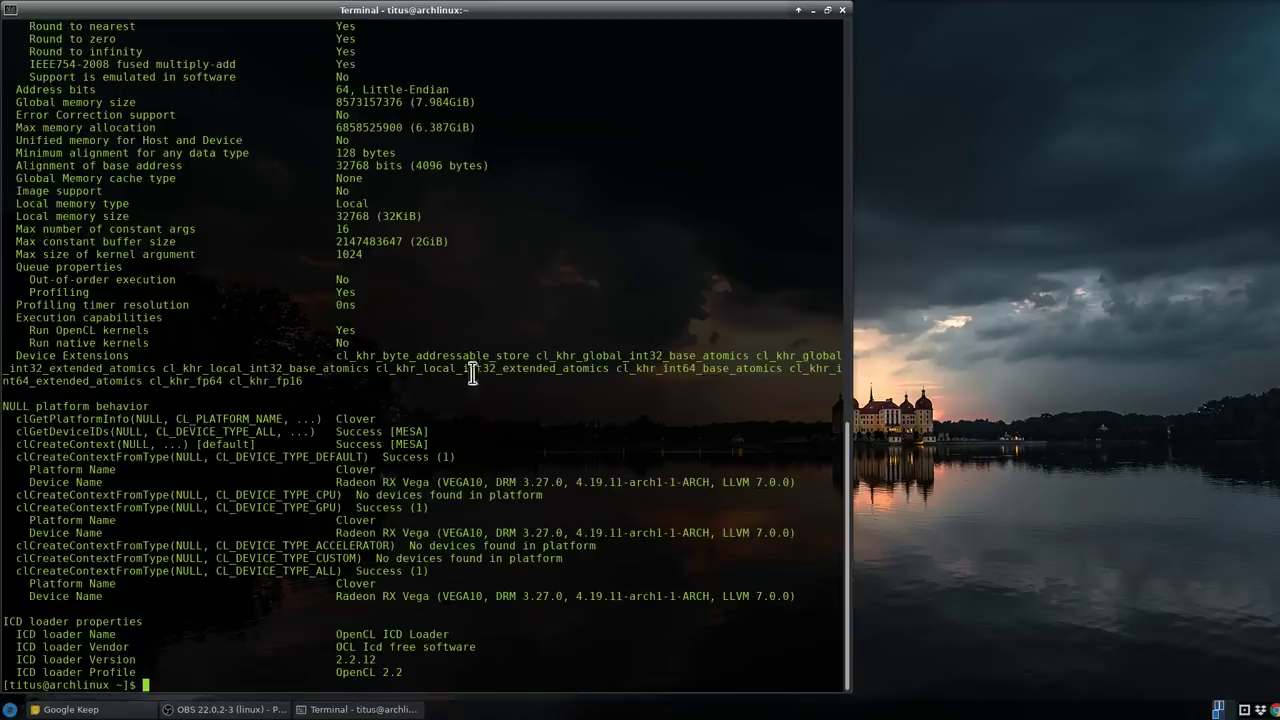
{"action": "left_click", "coordinate": [843, 11]}
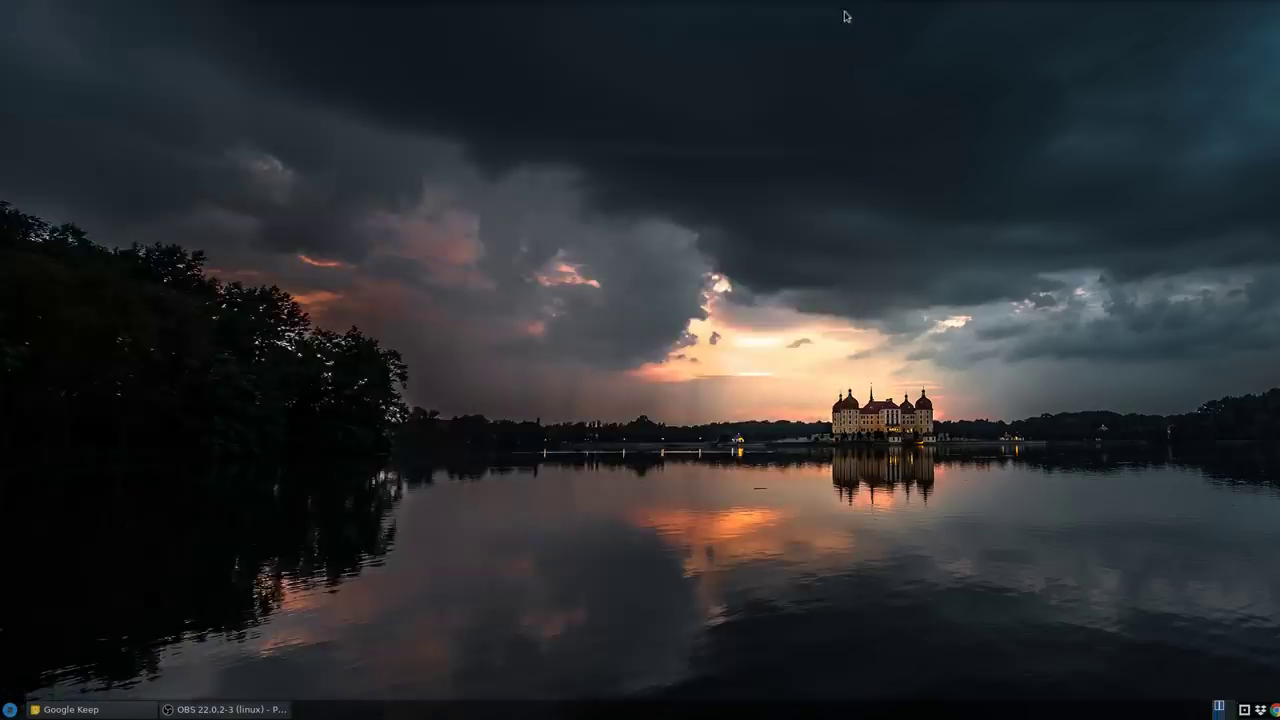
- Launch Steam (Native) from the installed games and show the game library
{"action": "left_click", "coordinate": [12, 710]}
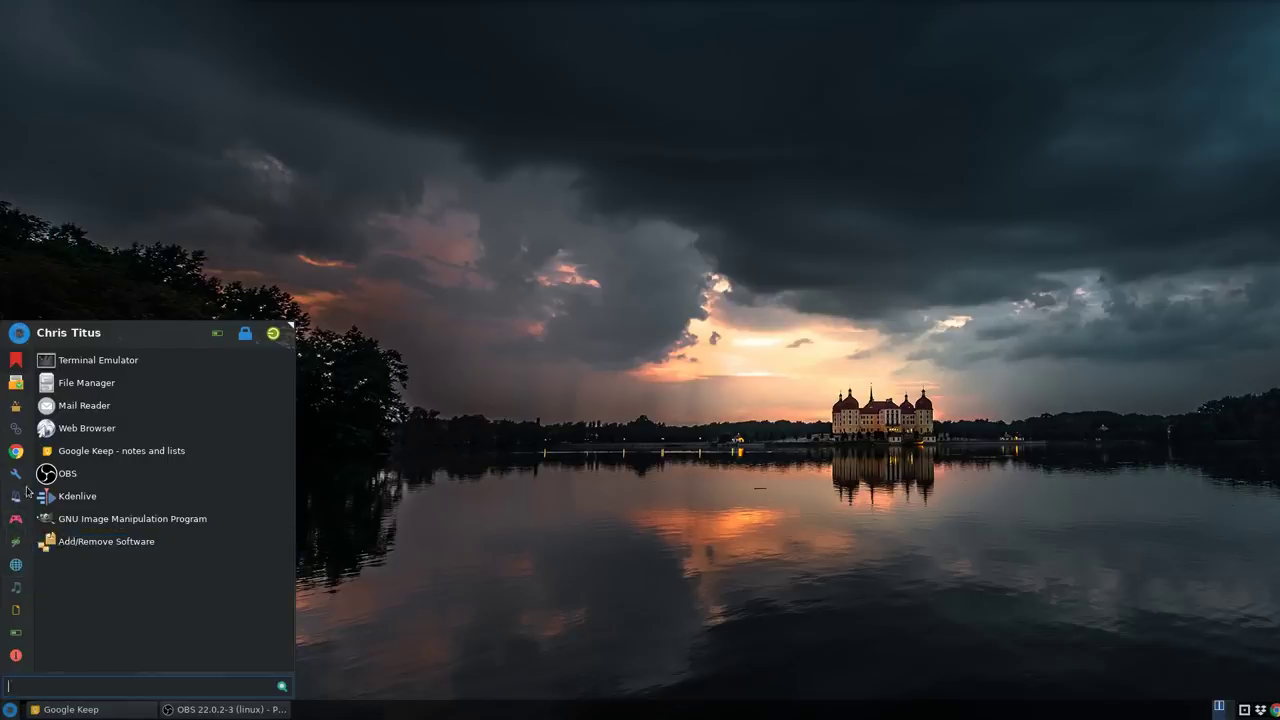
{"action": "left_click", "coordinate": [16, 521]}
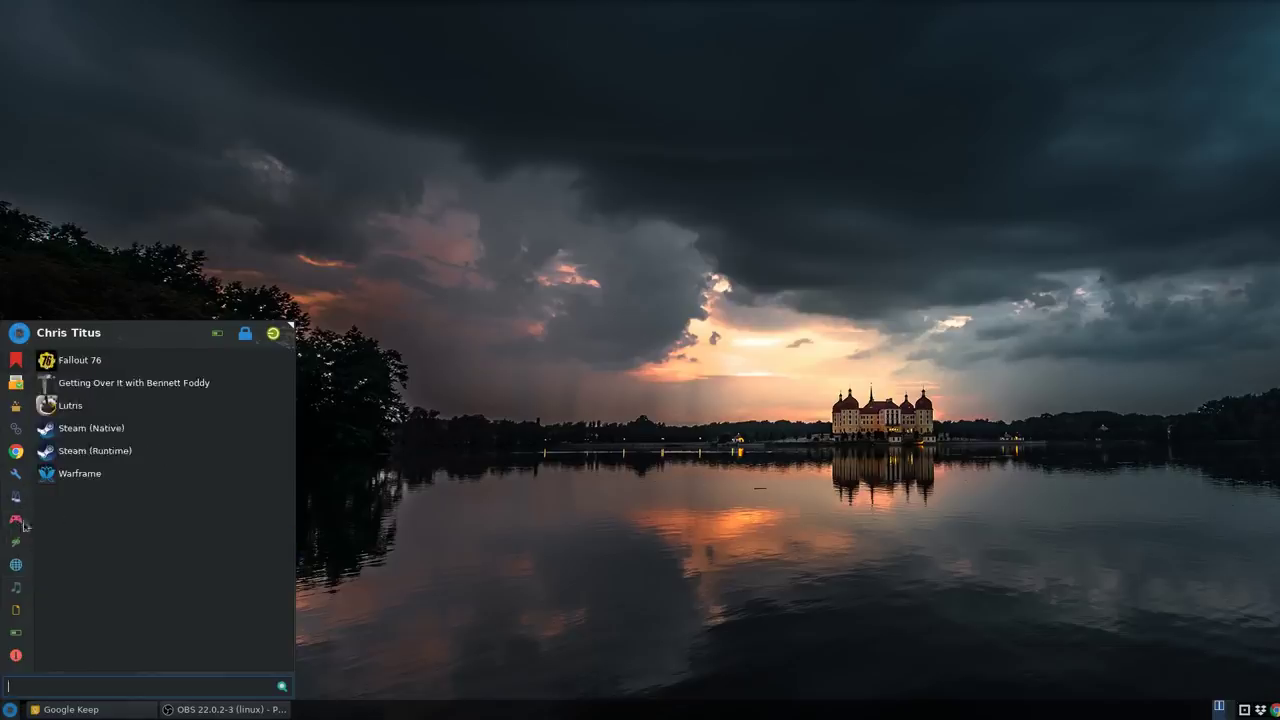
{"action": "left_click", "coordinate": [108, 436]}
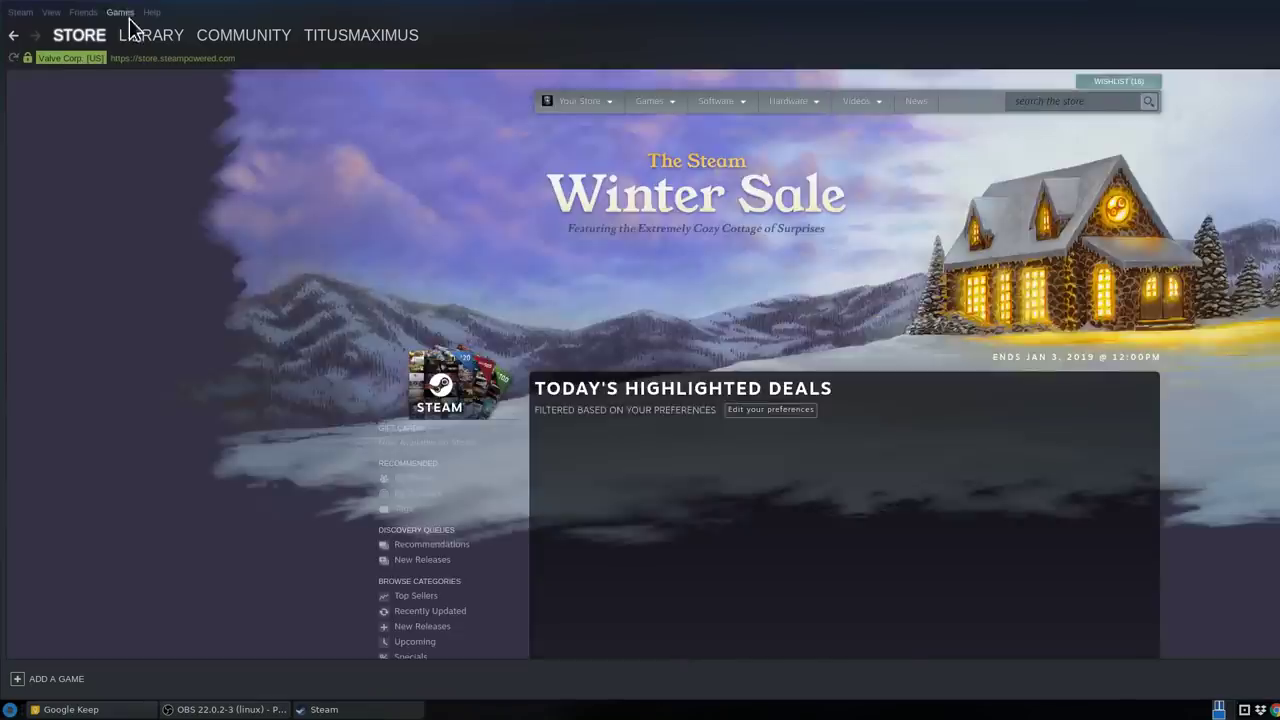
{"action": "left_click", "coordinate": [150, 35]}
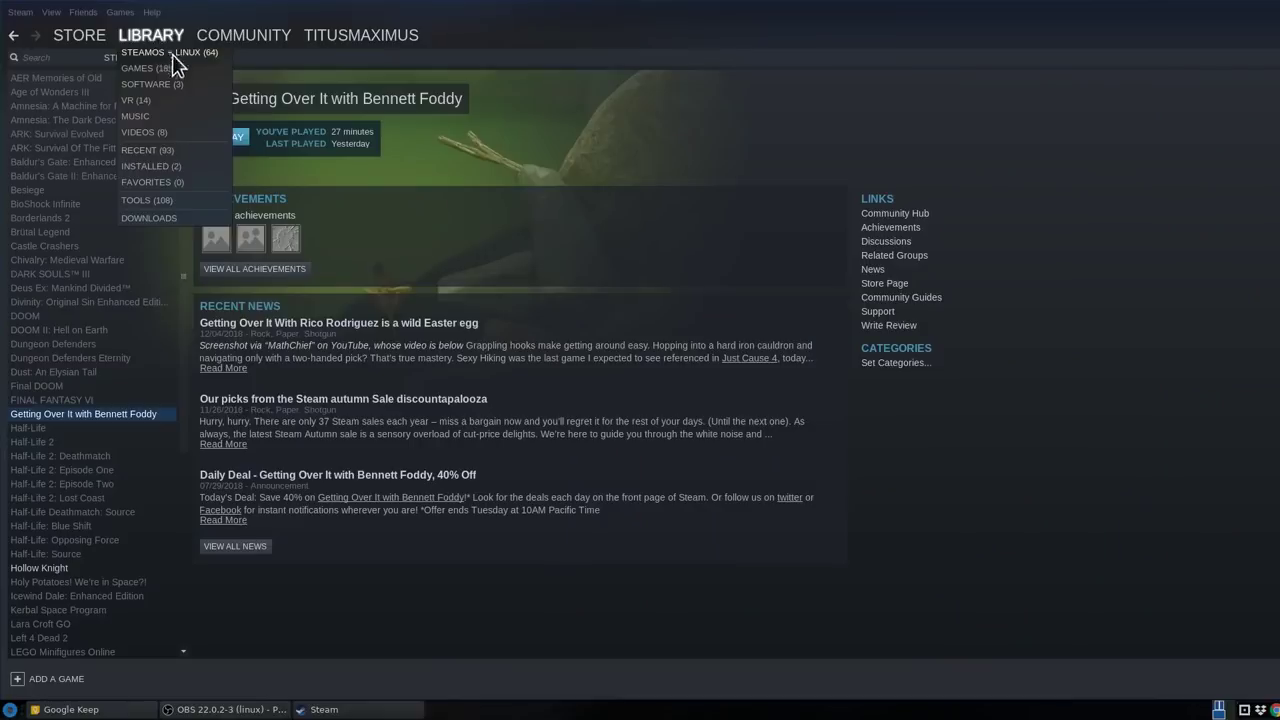
- Look through the SteamOS + Linux games in the library and select Getting Over It with Bennett Foddy
{"action": "scroll", "coordinate": [80, 305], "scroll_direction": "down", "scroll_amount": 5}
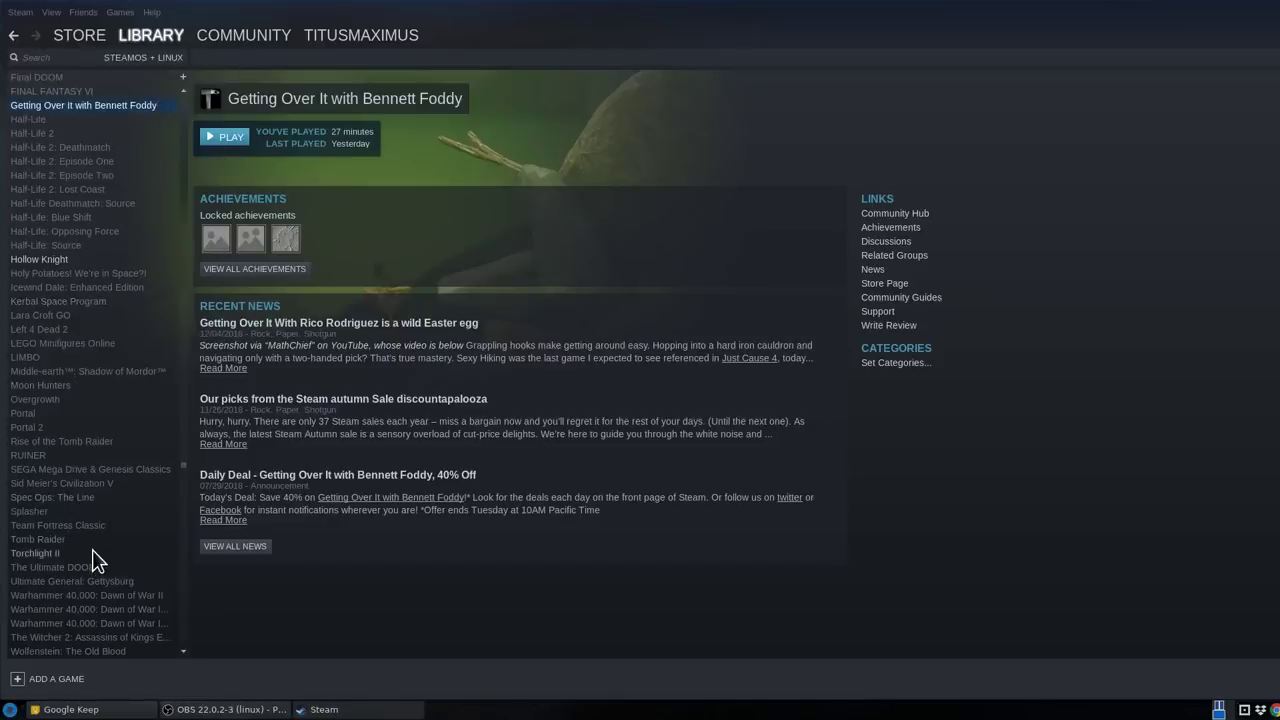
{"action": "scroll", "coordinate": [97, 560], "scroll_direction": "up", "scroll_amount": 5}
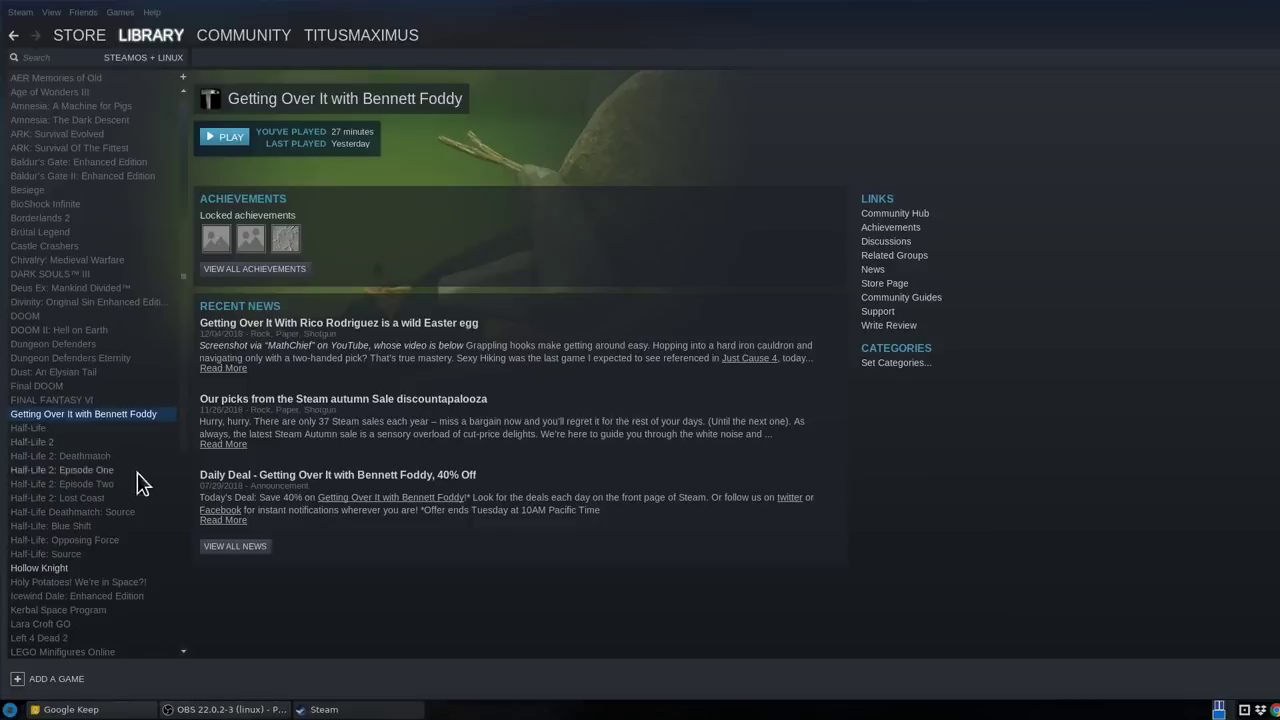
{"action": "mouse_move", "coordinate": [160, 46]}
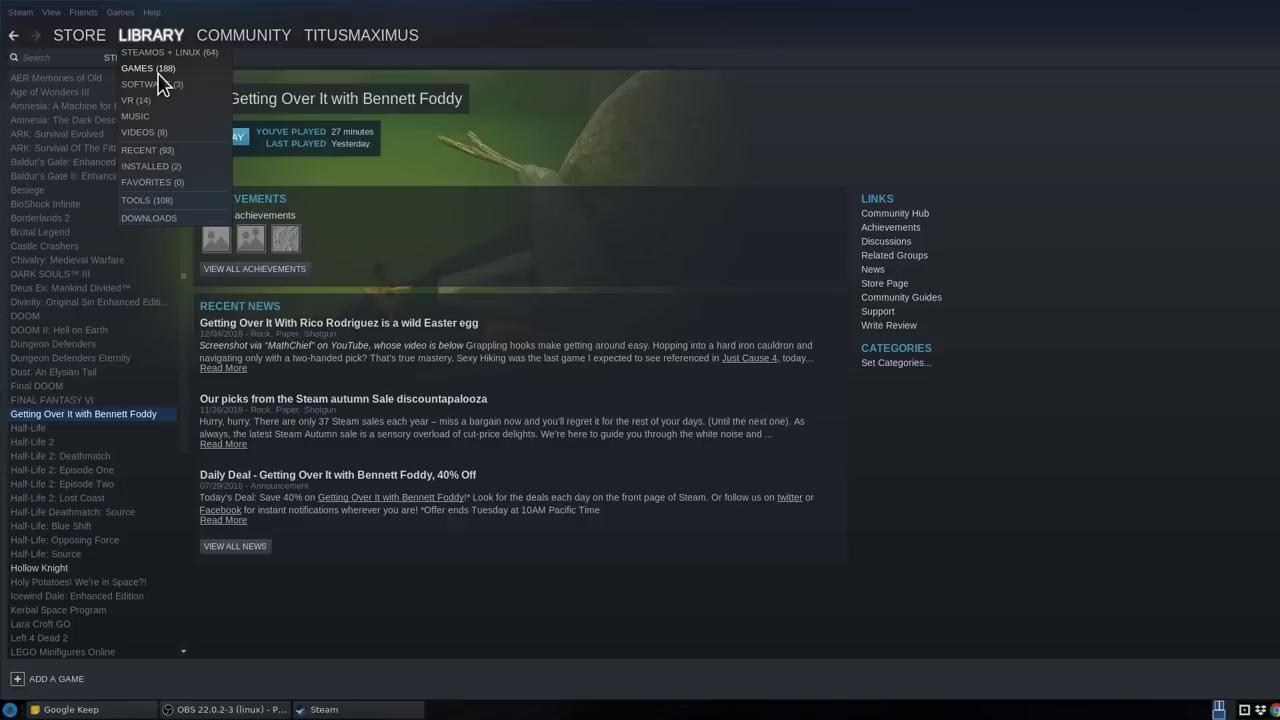
{"action": "left_click", "coordinate": [58, 401]}
{"action": "left_click", "coordinate": [74, 415]}
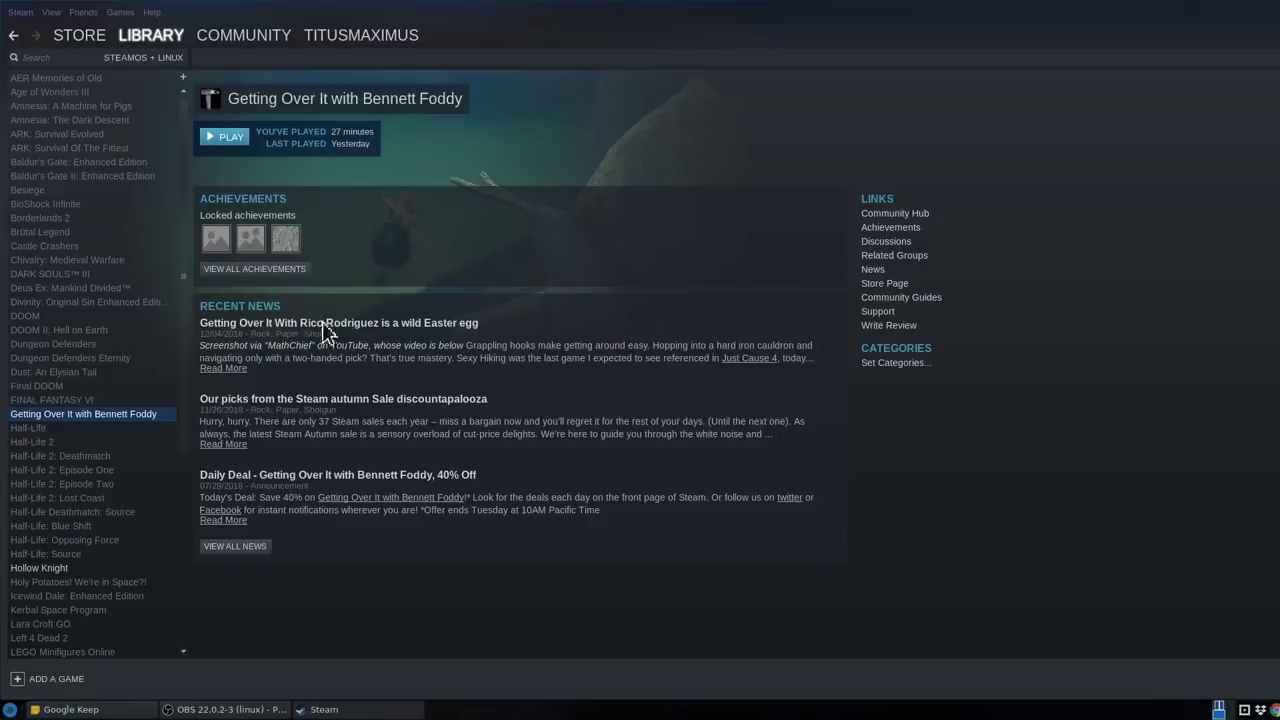
{"action": "scroll", "coordinate": [100, 333], "scroll_direction": "down", "scroll_amount": 7}
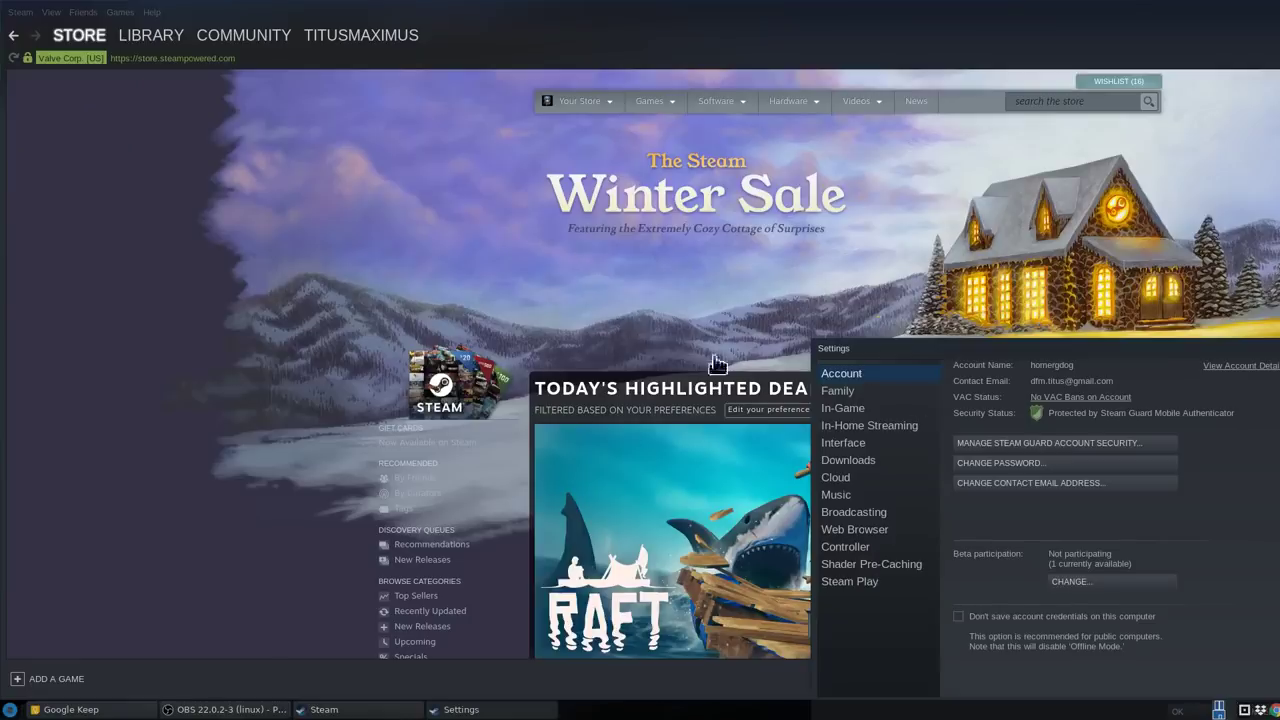
- Review the Steam Play compatibility options in the Steam settings and cancel the dialog
{"action": "left_click_drag", "start_coordinate": [1022, 360], "coordinate": [522, 156]}
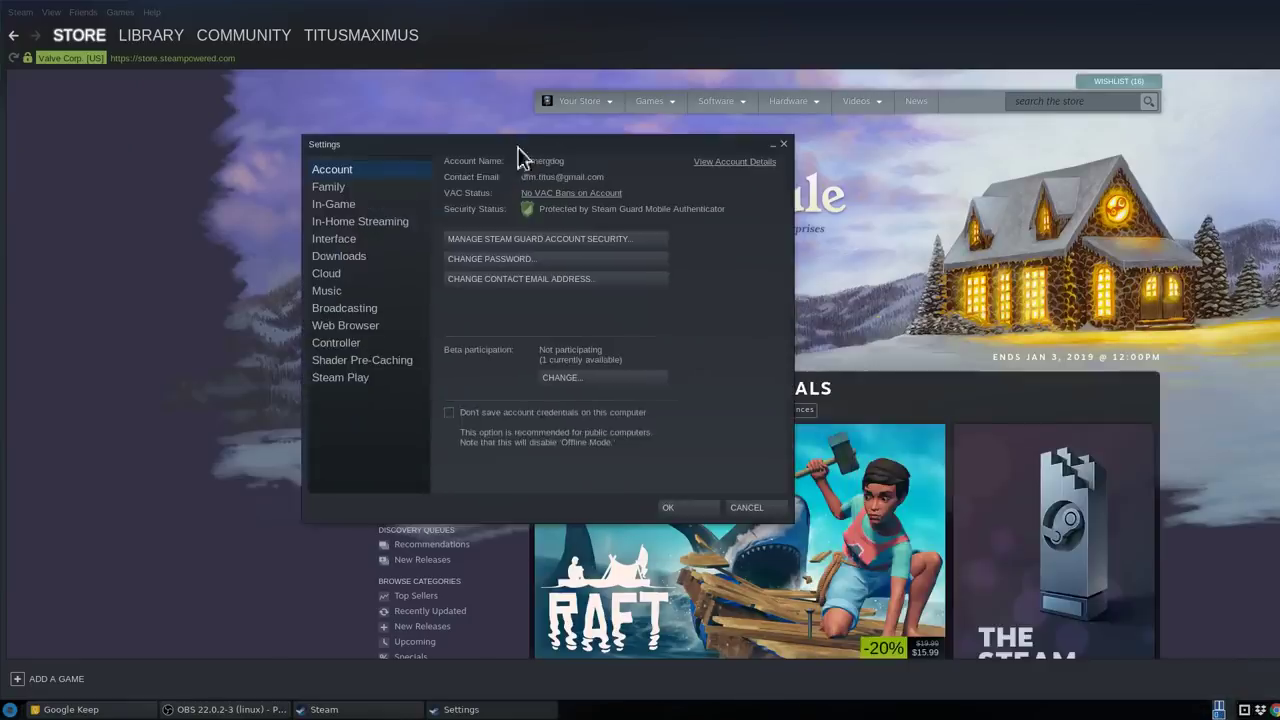
{"action": "left_click", "coordinate": [351, 382]}
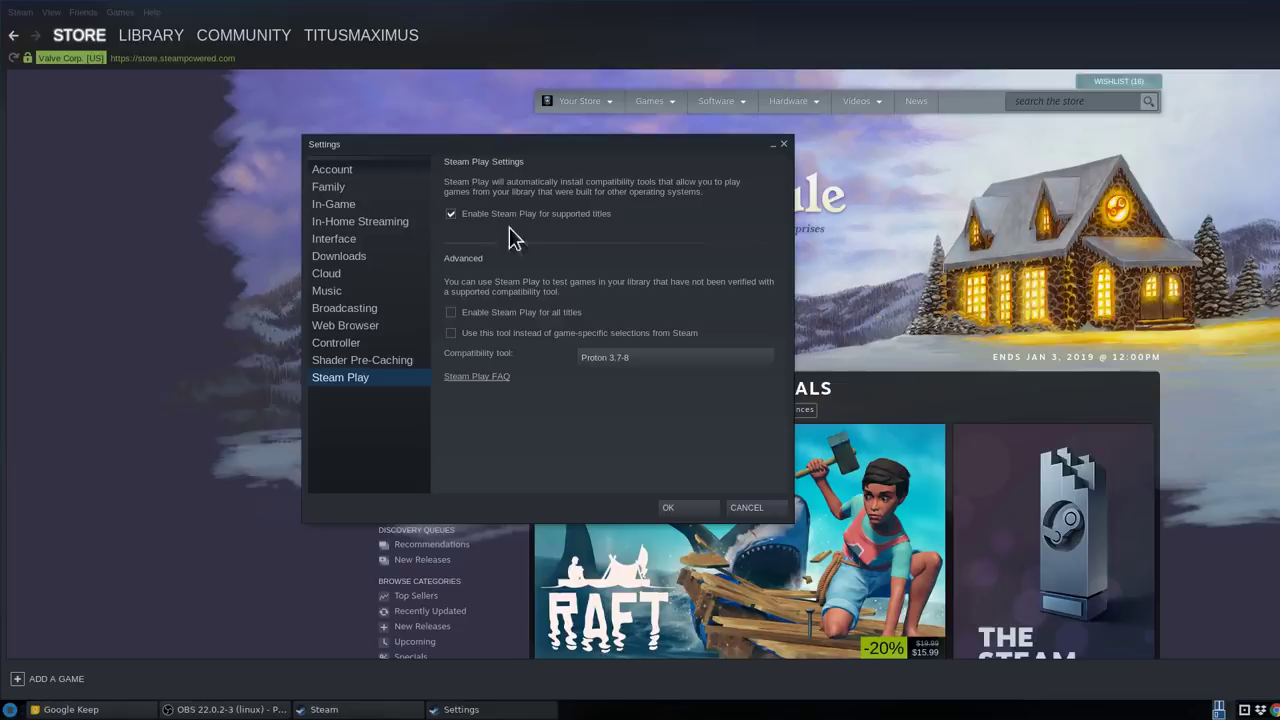
{"action": "left_click", "coordinate": [750, 508]}
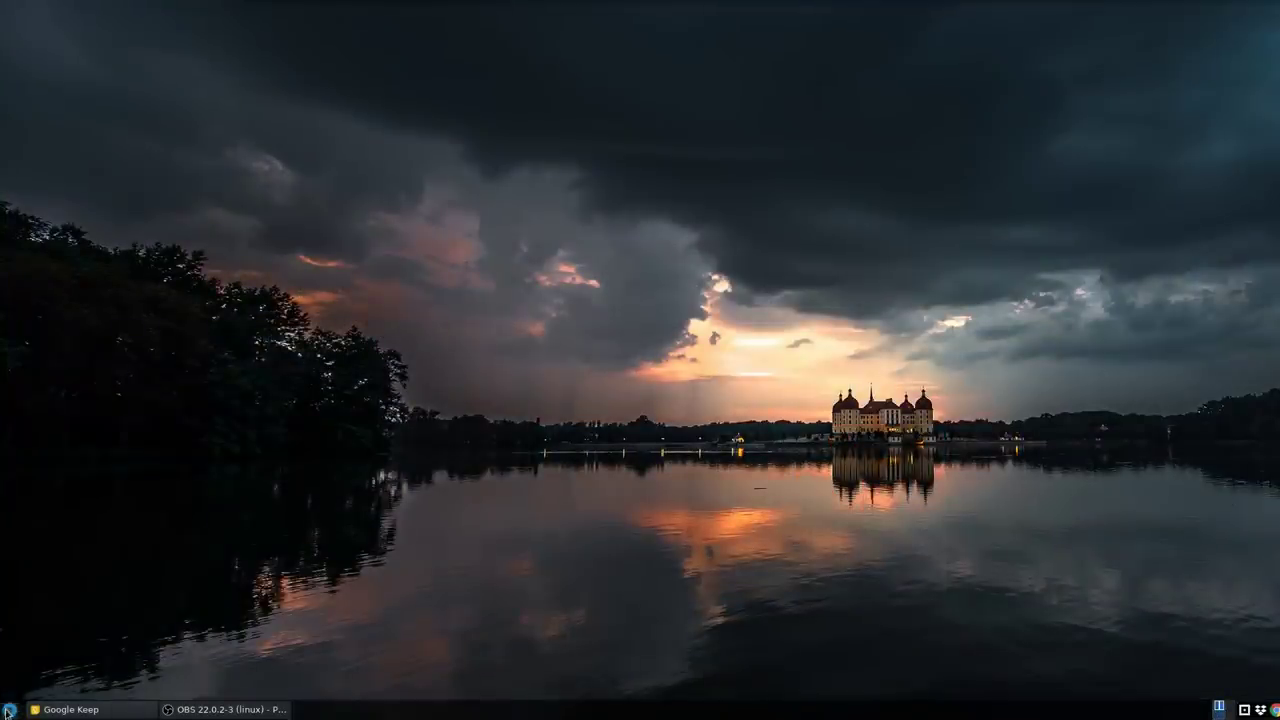
- Switch to Chrome and open the lutris.net website
{"action": "left_click", "coordinate": [8, 711]}
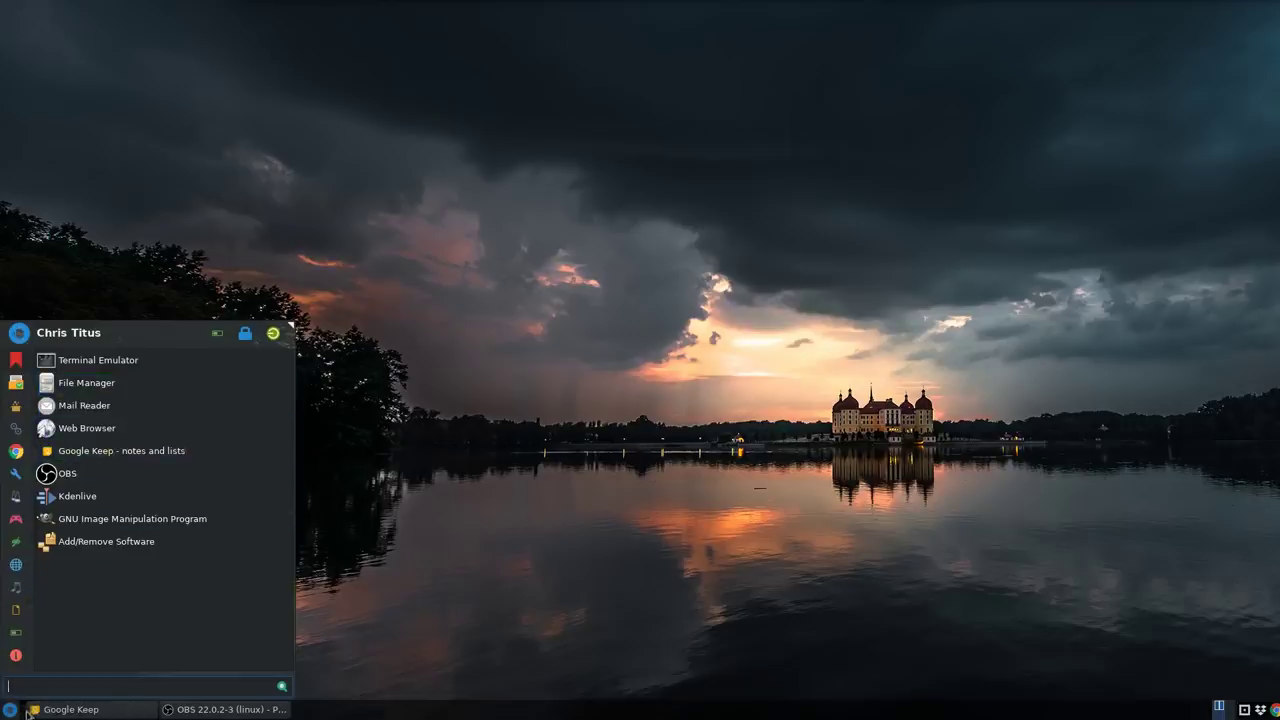
{"action": "left_click", "coordinate": [553, 523]}
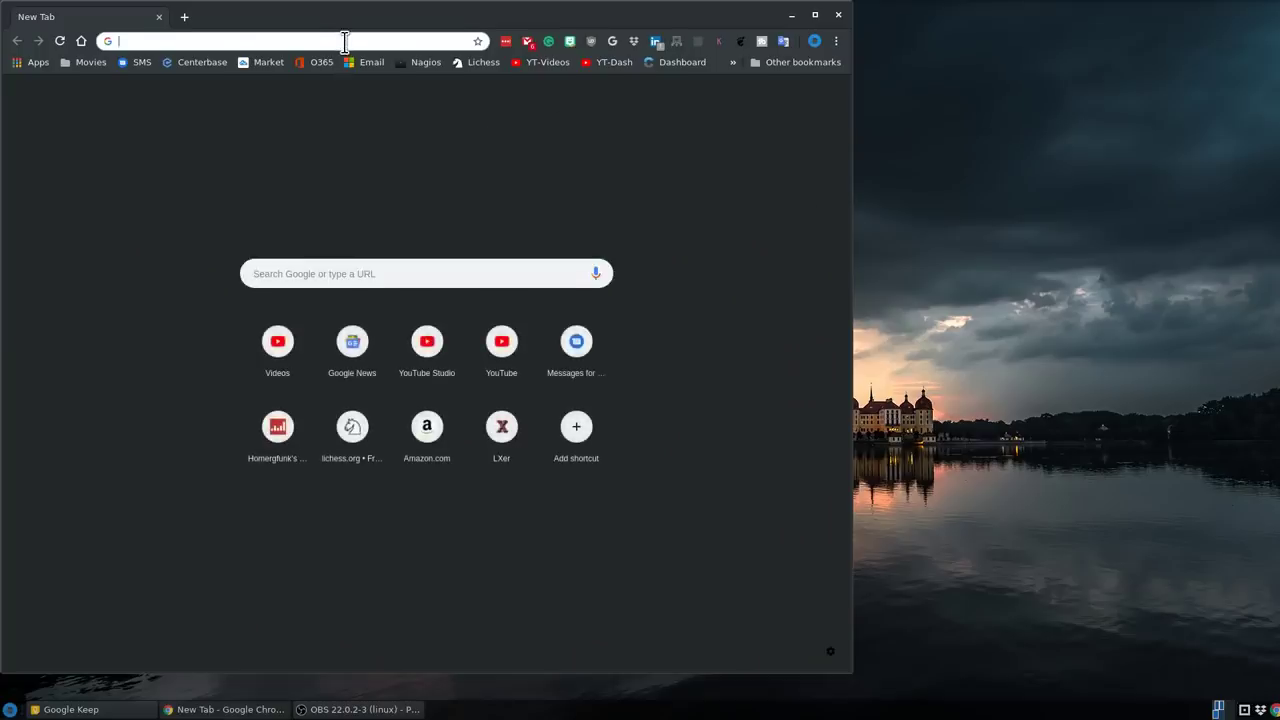
{"action": "type", "text": "lutri"}
{"action": "key", "text": "Return"}
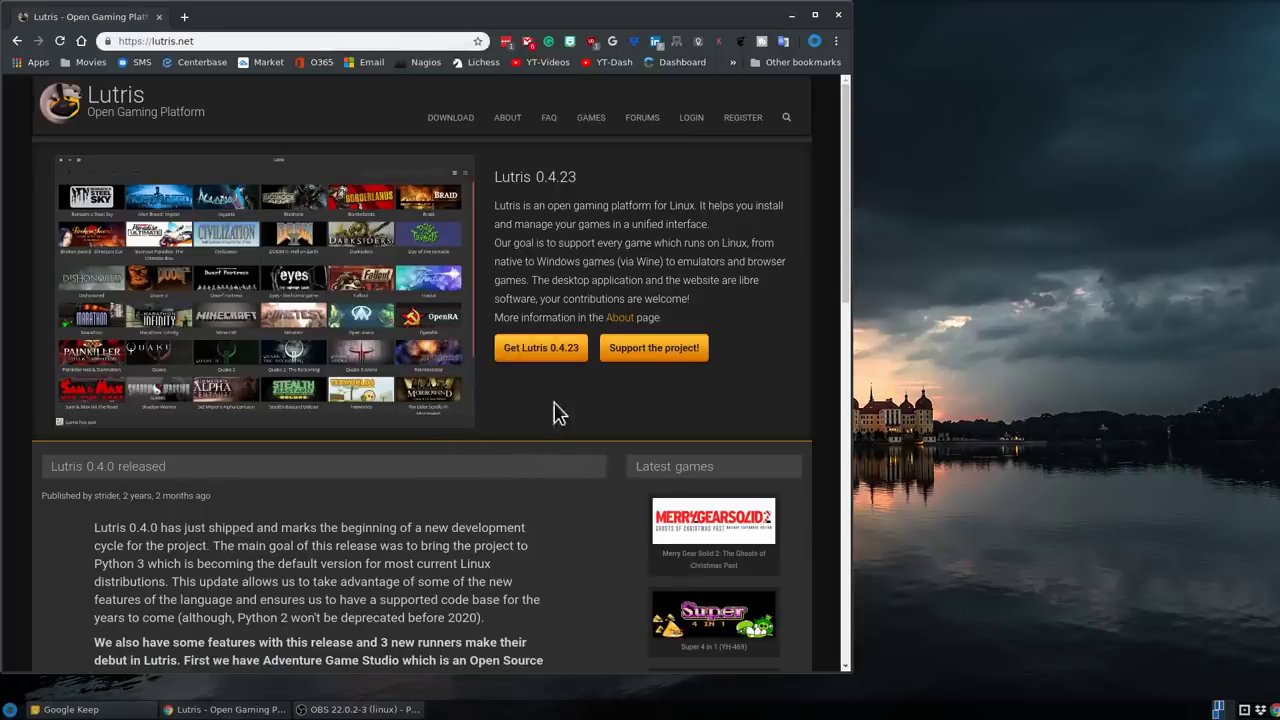
- Search the Lutris games catalogue for warframe, view the Warframe page with its installer, and close the browser
{"action": "left_click", "coordinate": [591, 117]}
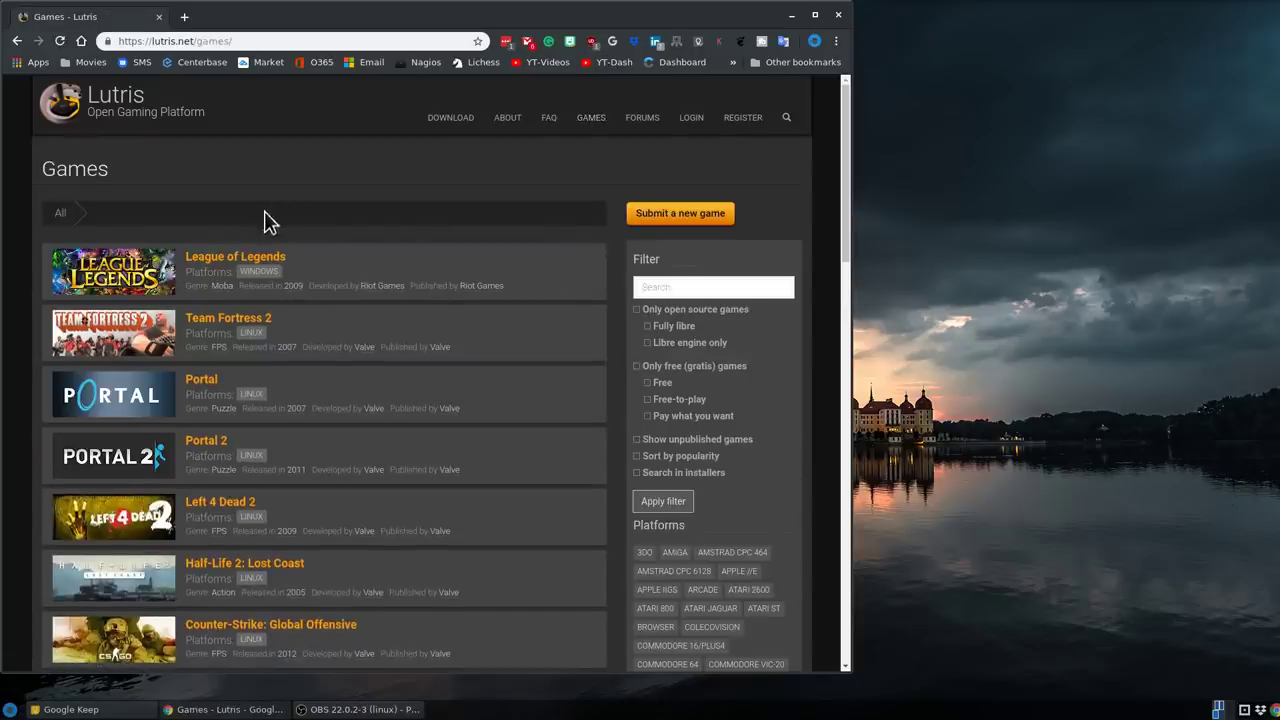
{"action": "left_click", "coordinate": [675, 287]}
{"action": "type", "text": "warframe"}
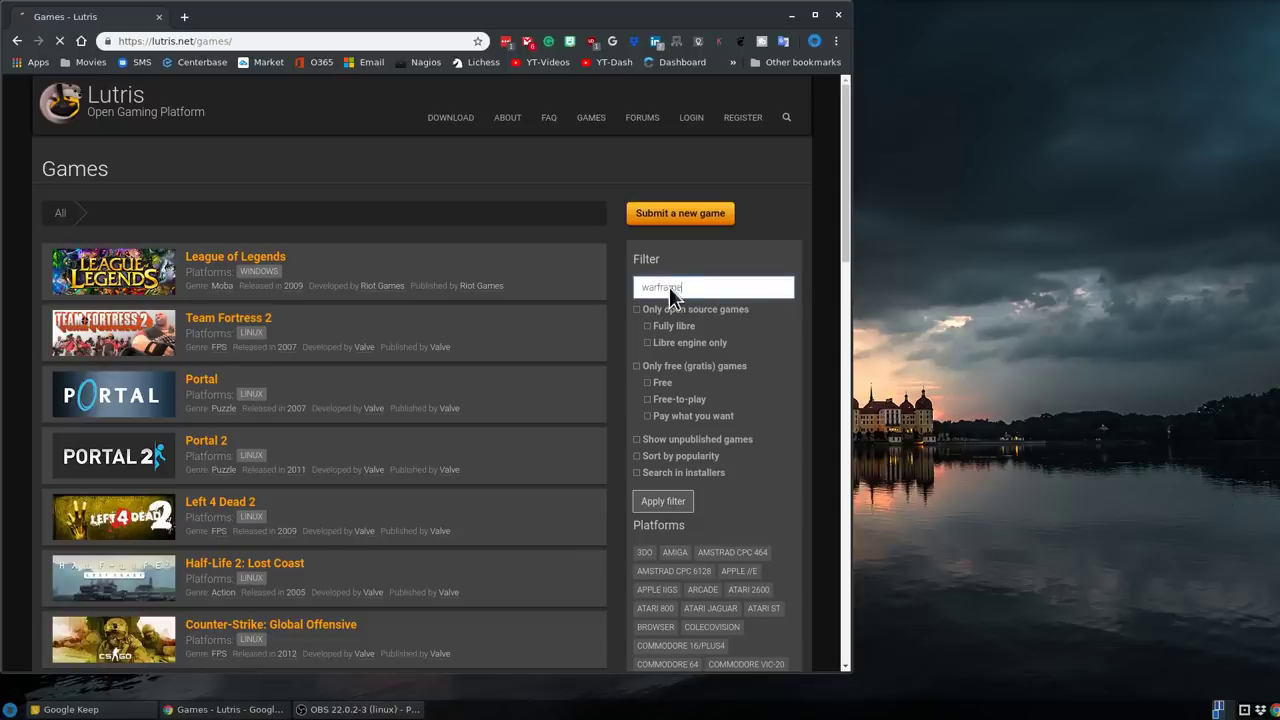
{"action": "key", "text": "Return"}
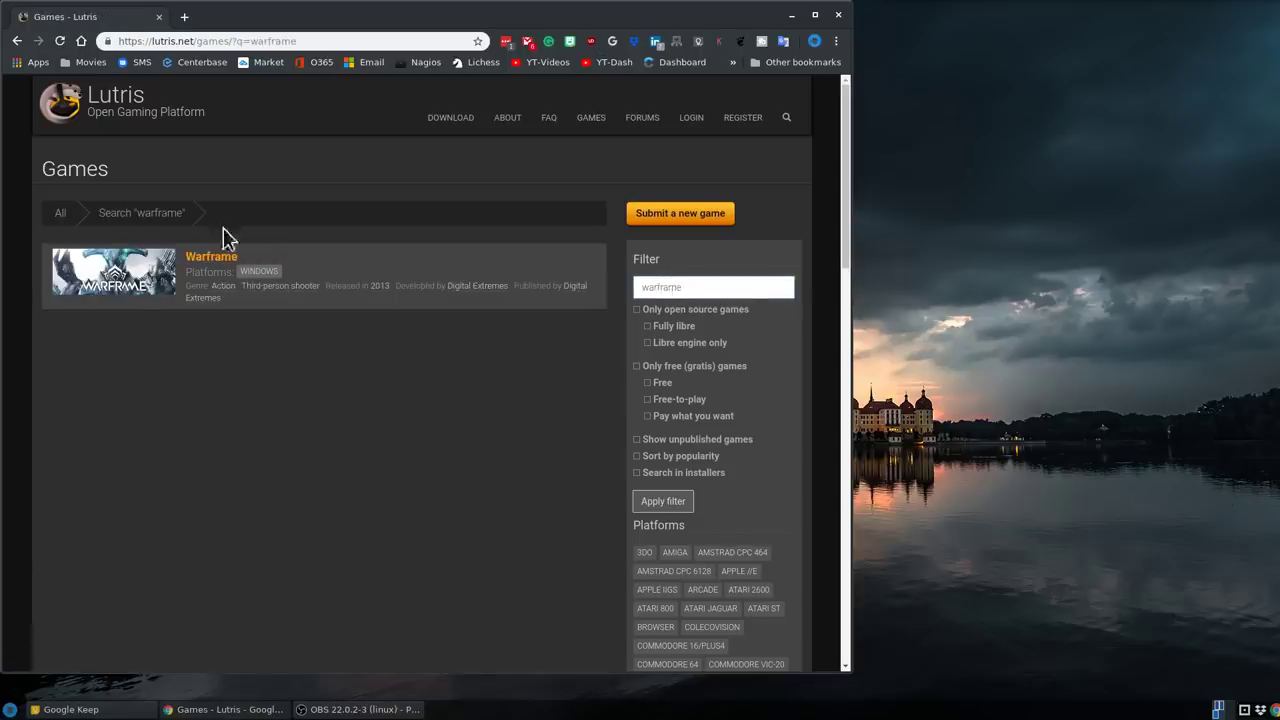
{"action": "left_click", "coordinate": [205, 258]}
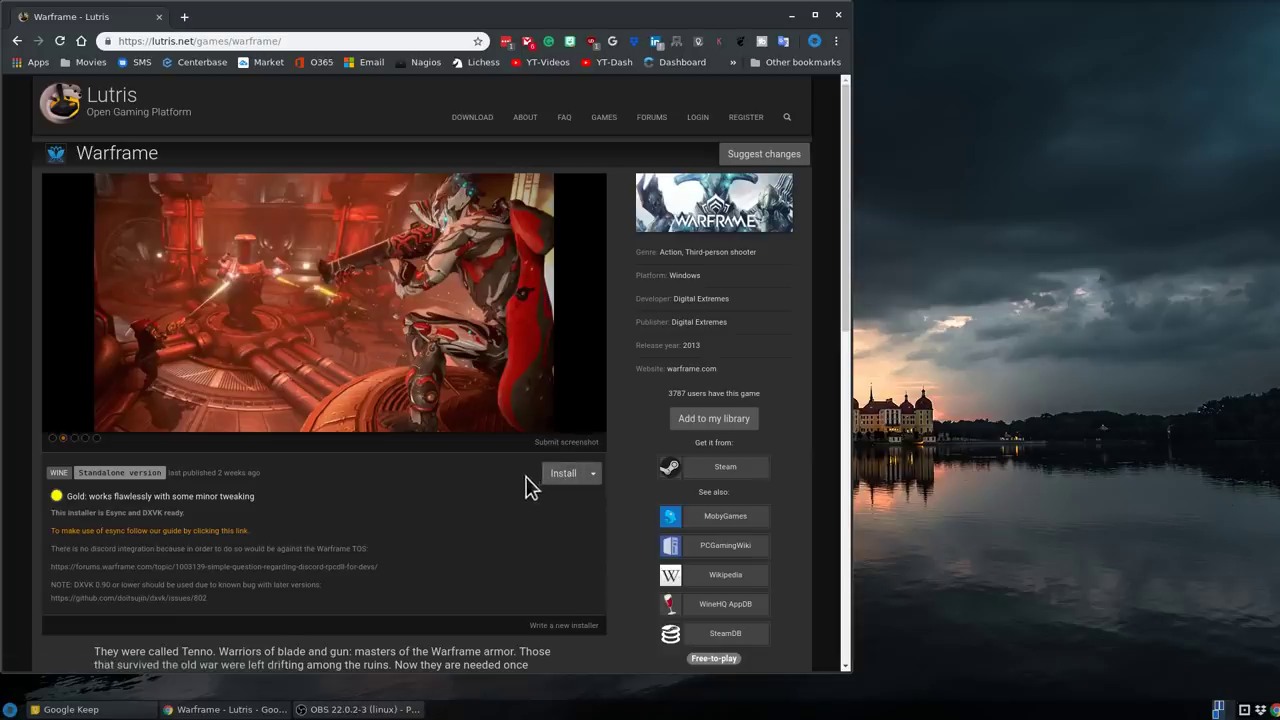
{"action": "left_click", "coordinate": [838, 15]}
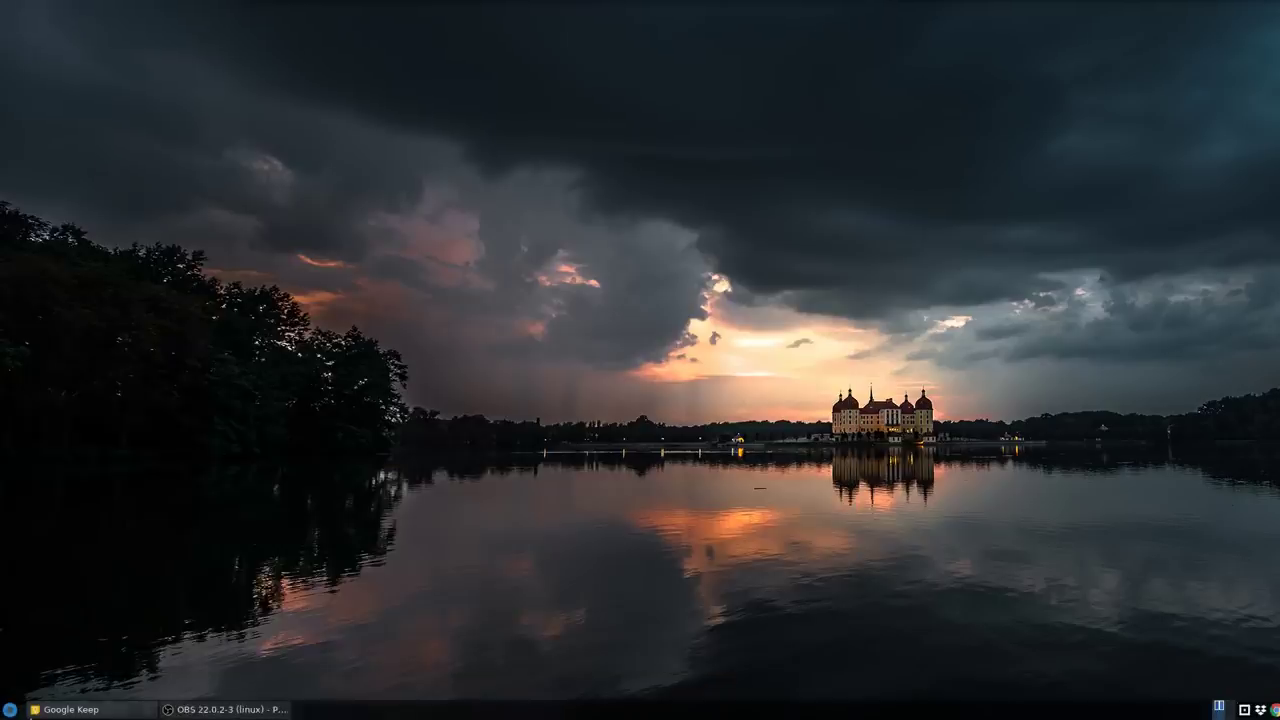
- Launch the Lutris desktop client, move its window into view to see the installed games, and close it
{"action": "left_click", "coordinate": [9, 709]}
{"action": "left_click", "coordinate": [16, 520]}
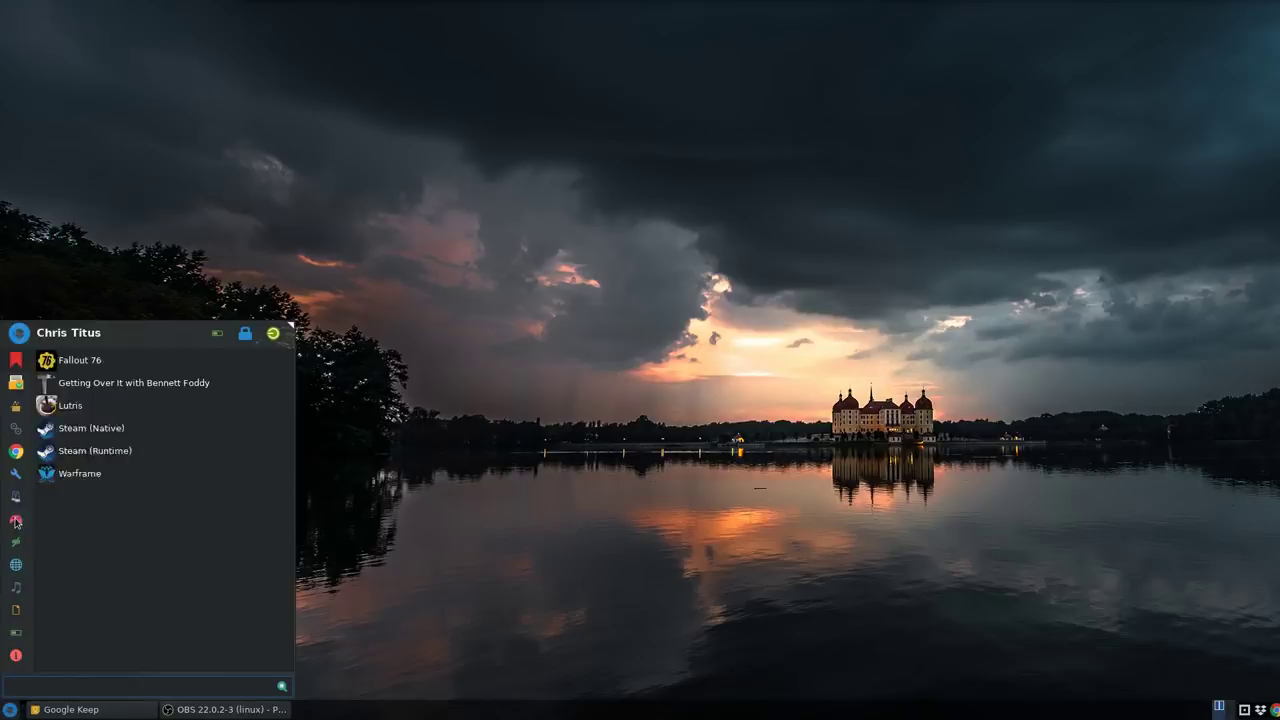
{"action": "left_click", "coordinate": [88, 405]}
{"action": "left_click_drag", "start_coordinate": [927, 155], "coordinate": [617, 191]}
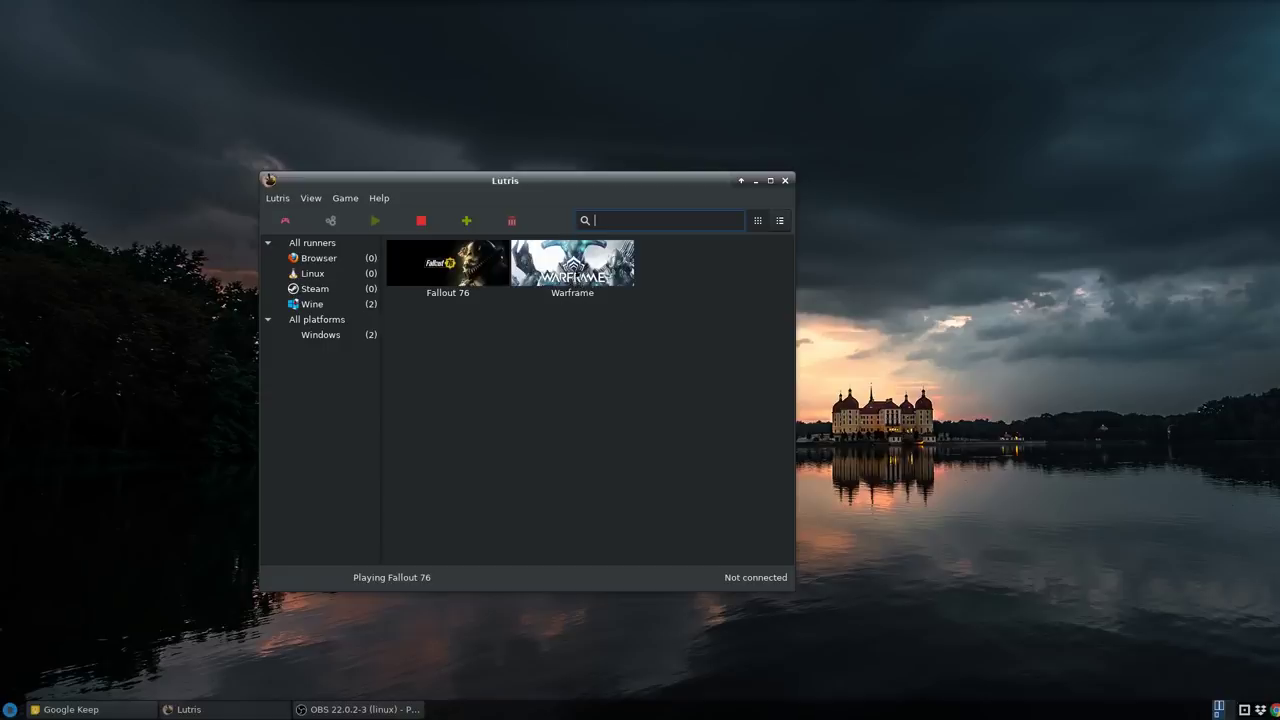
{"action": "left_click", "coordinate": [785, 180]}
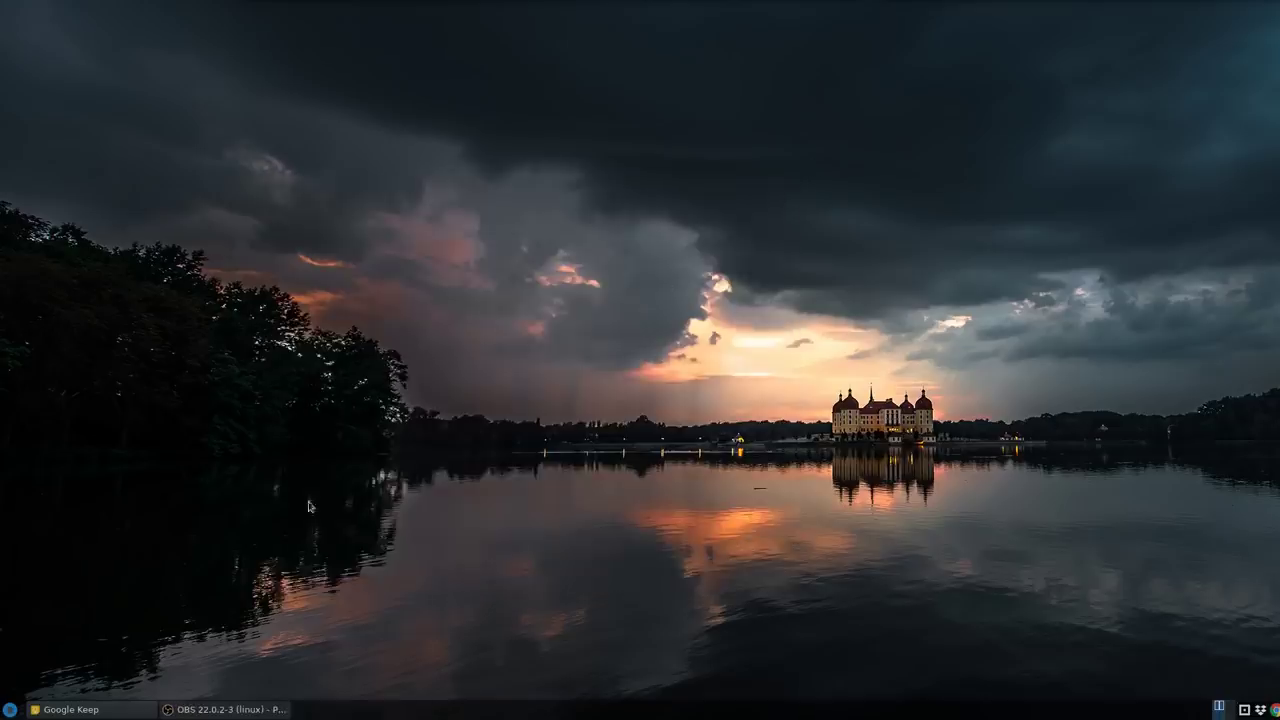
{"action": "left_click", "coordinate": [11, 710]}
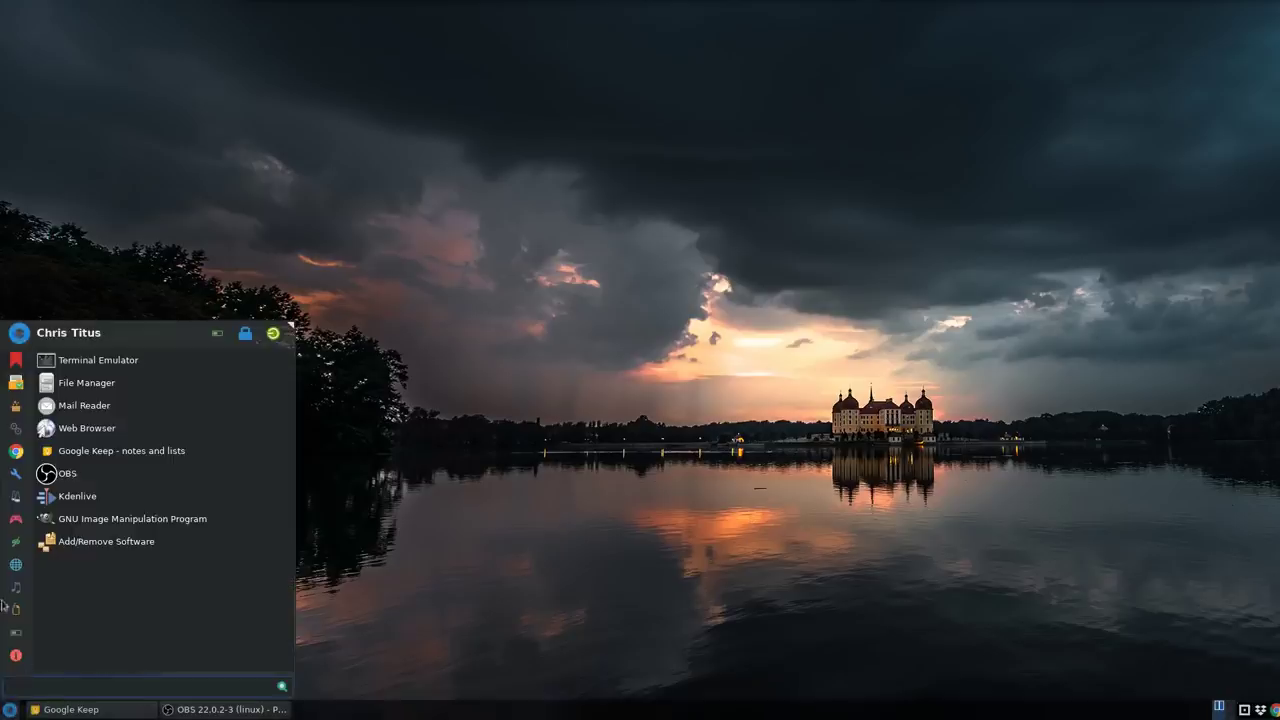
{"action": "left_click", "coordinate": [17, 521]}
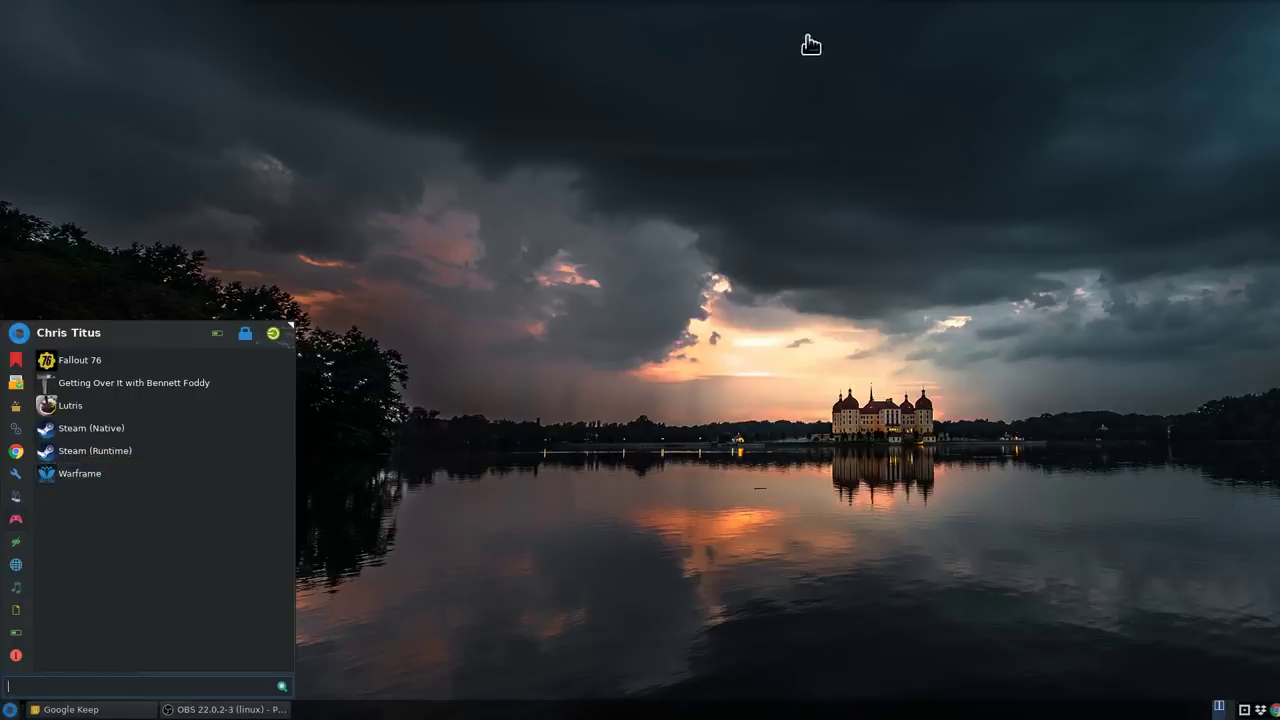
{"action": "key", "text": "Escape"}
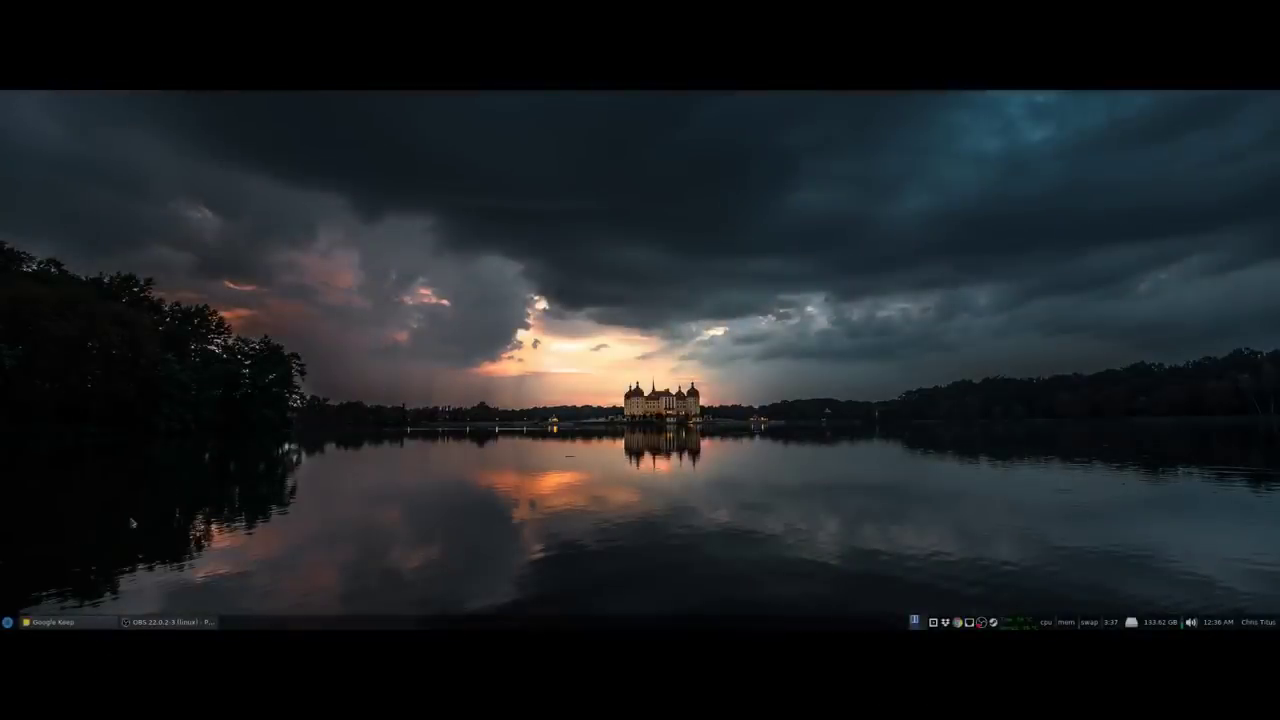
- Launch Warframe from the installed games and log in by entering the account password
{"action": "left_click", "coordinate": [6, 622]}
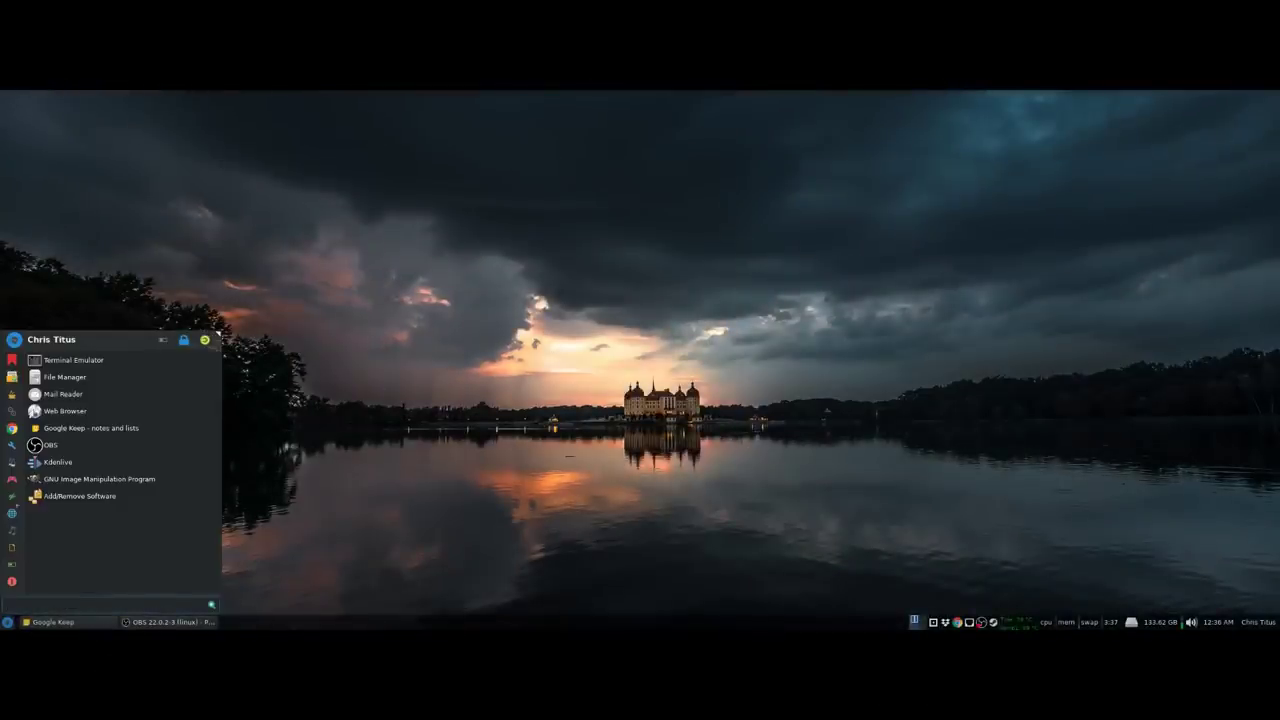
{"action": "left_click", "coordinate": [11, 483]}
{"action": "left_click", "coordinate": [67, 449]}
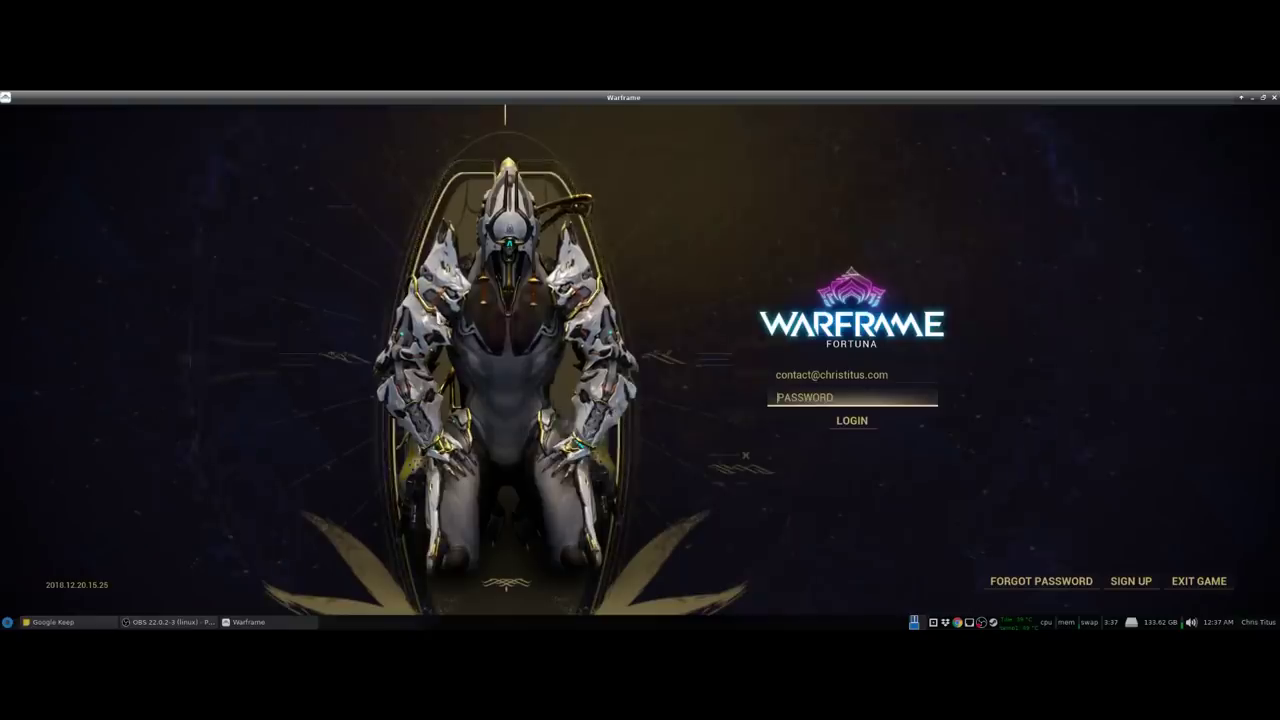
{"action": "type", "text": "***"}
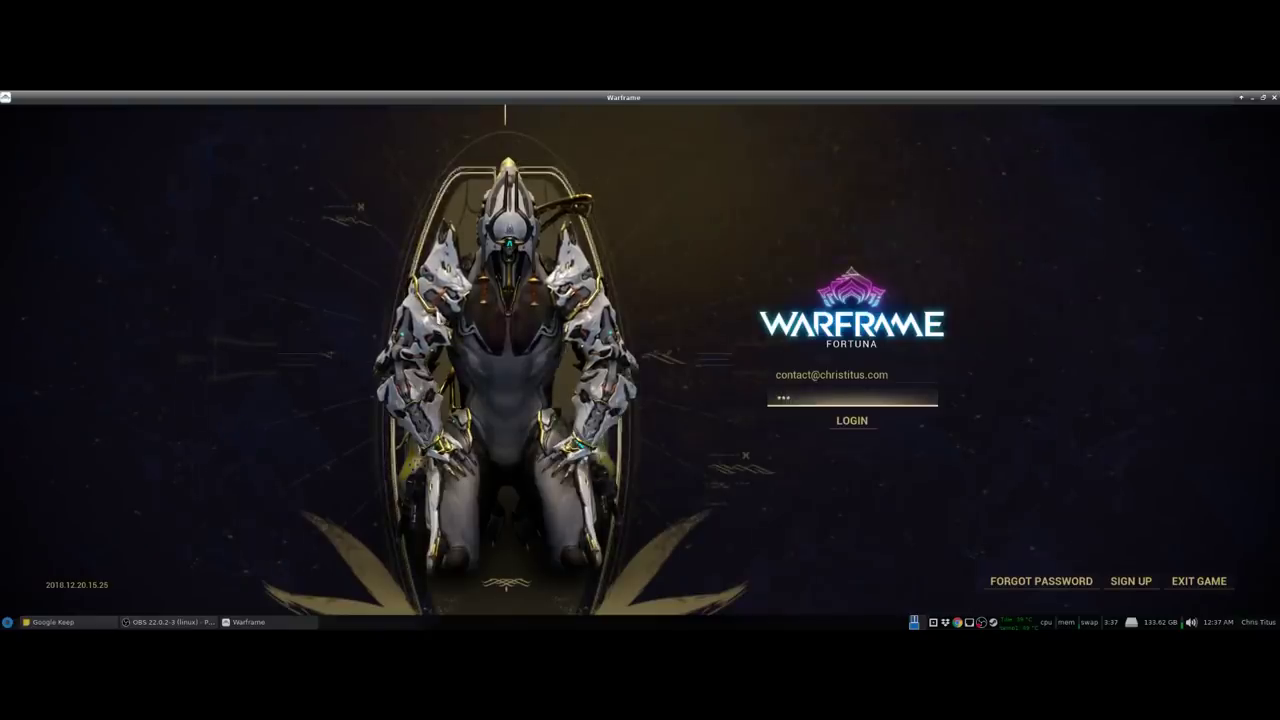
{"action": "type", "text": "******"}
{"action": "key", "text": "Return"}
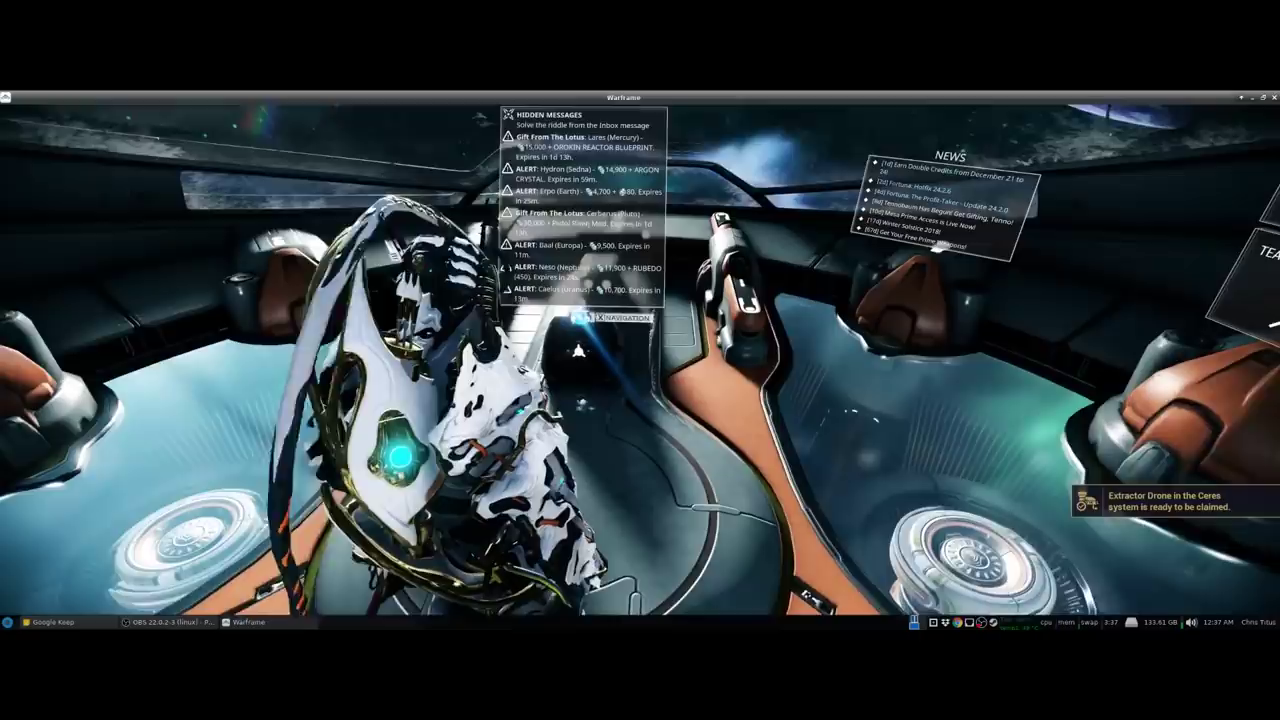
- Walk through the ship to the navigation console and choose Plains of Eidolon on the Earth star chart
{"action": "key", "text": "w"}
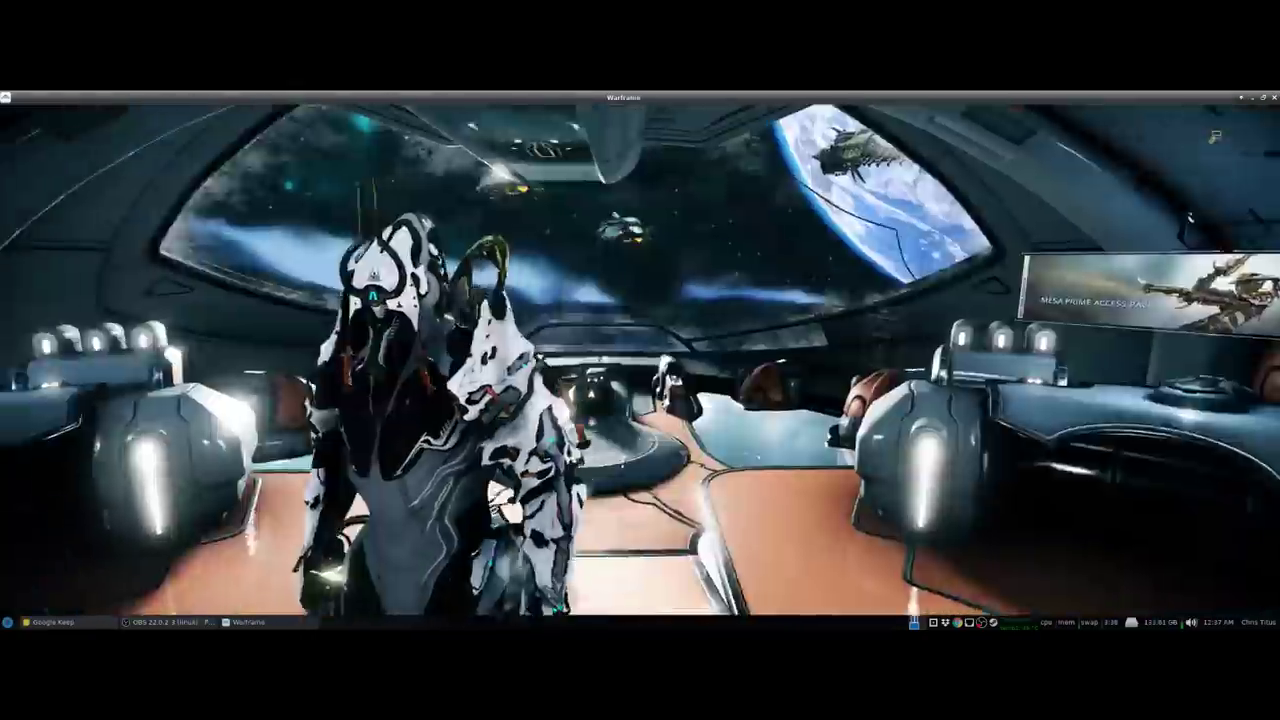
{"action": "key", "text": "w"}
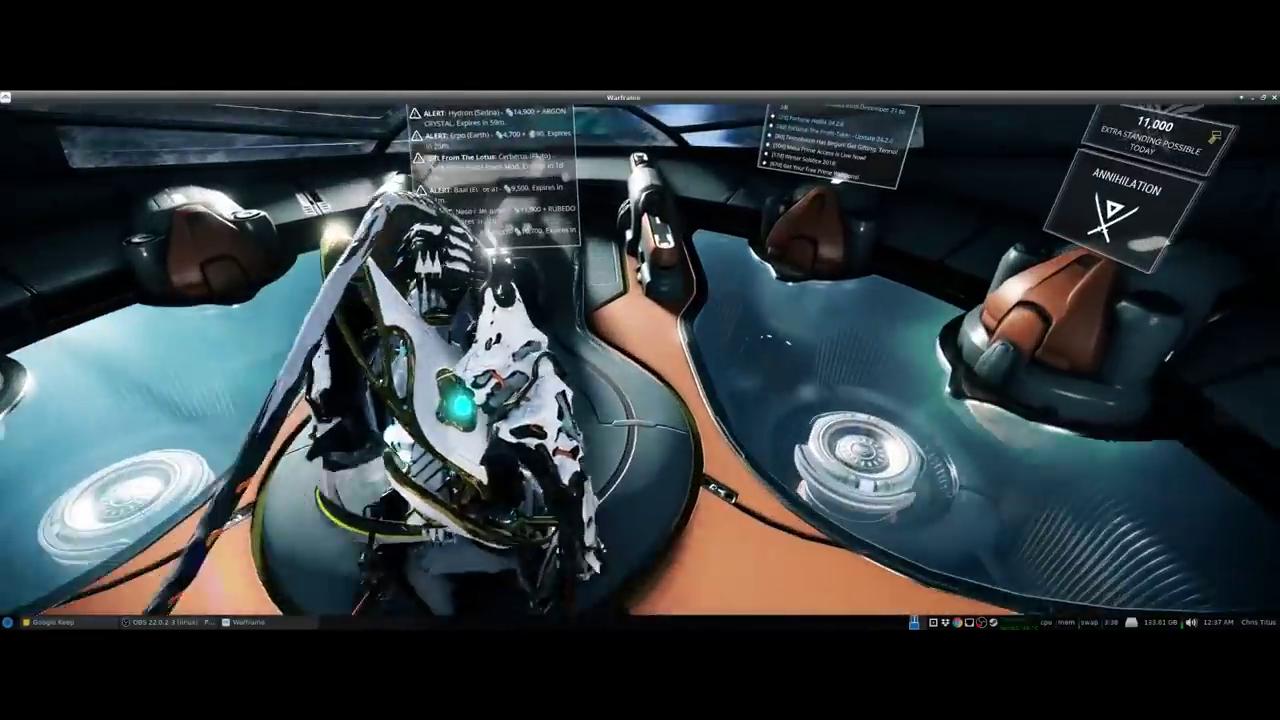
{"action": "key", "text": "x"}
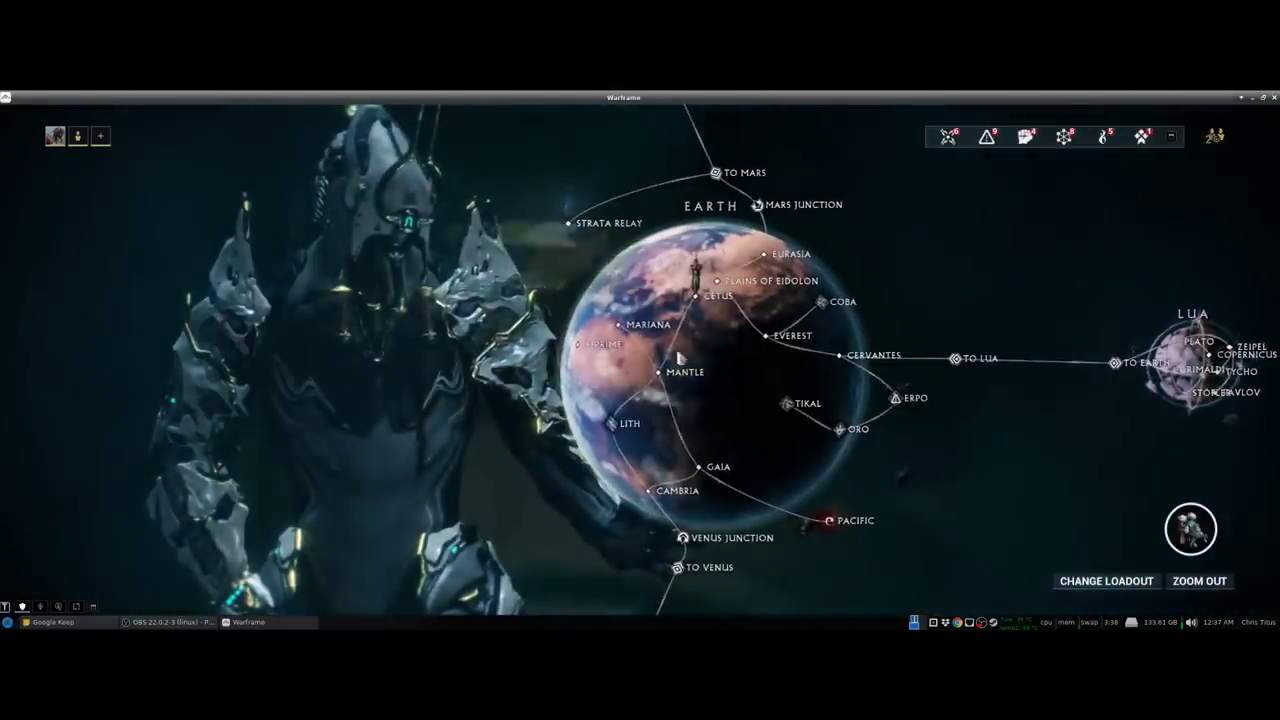
{"action": "left_click", "coordinate": [770, 289]}
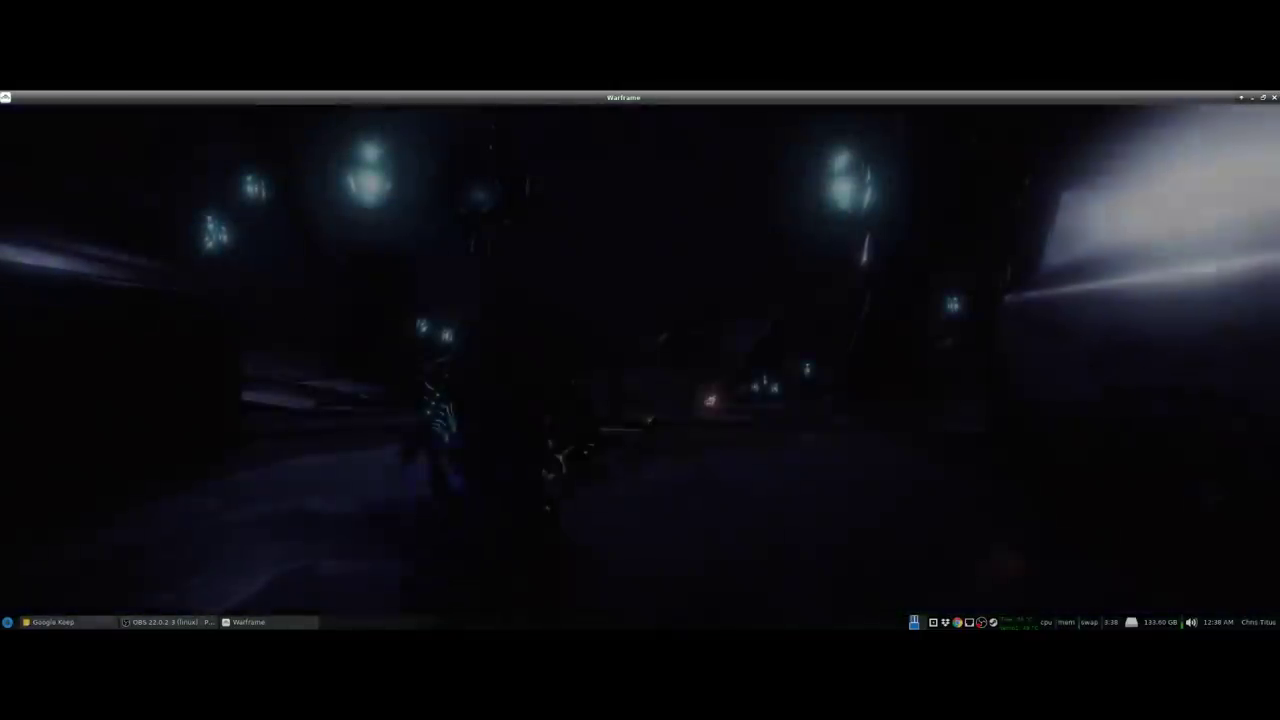
- Run out from the lantern-lit starting area across the open plains, through the shallow stream and along the grassy path
{"action": "key", "text": "w"}
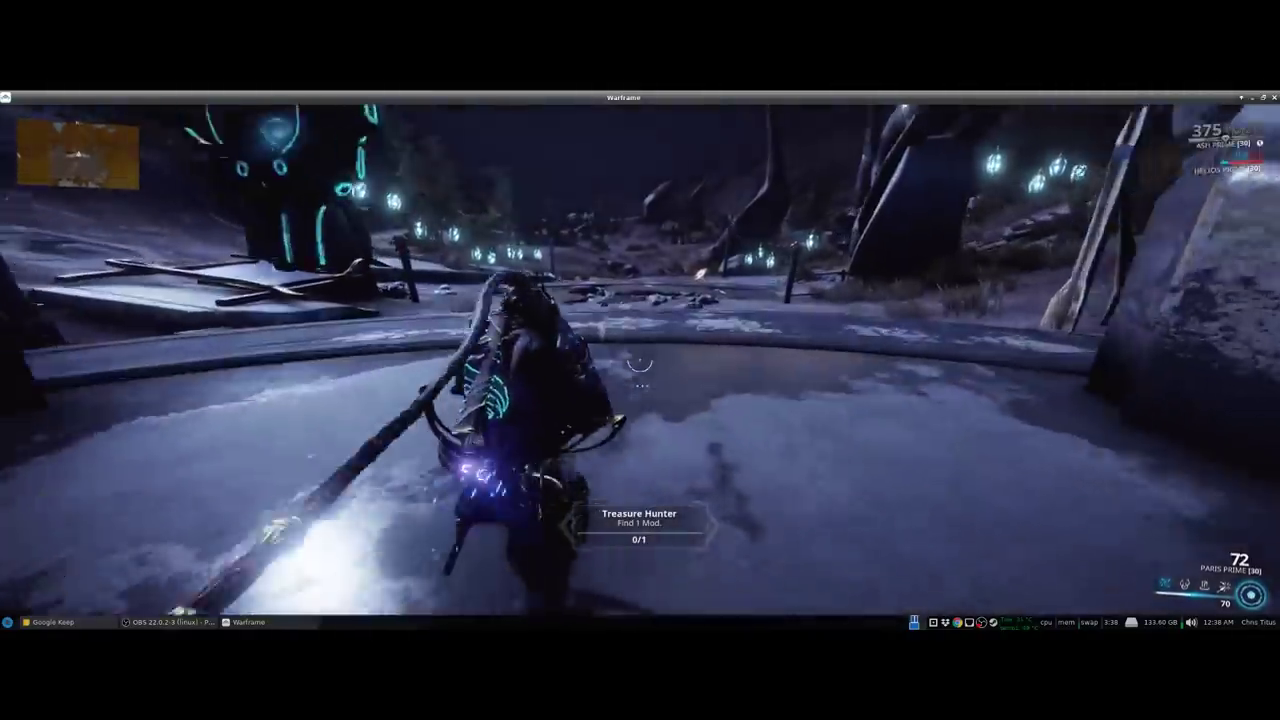
{"action": "key", "text": "w"}
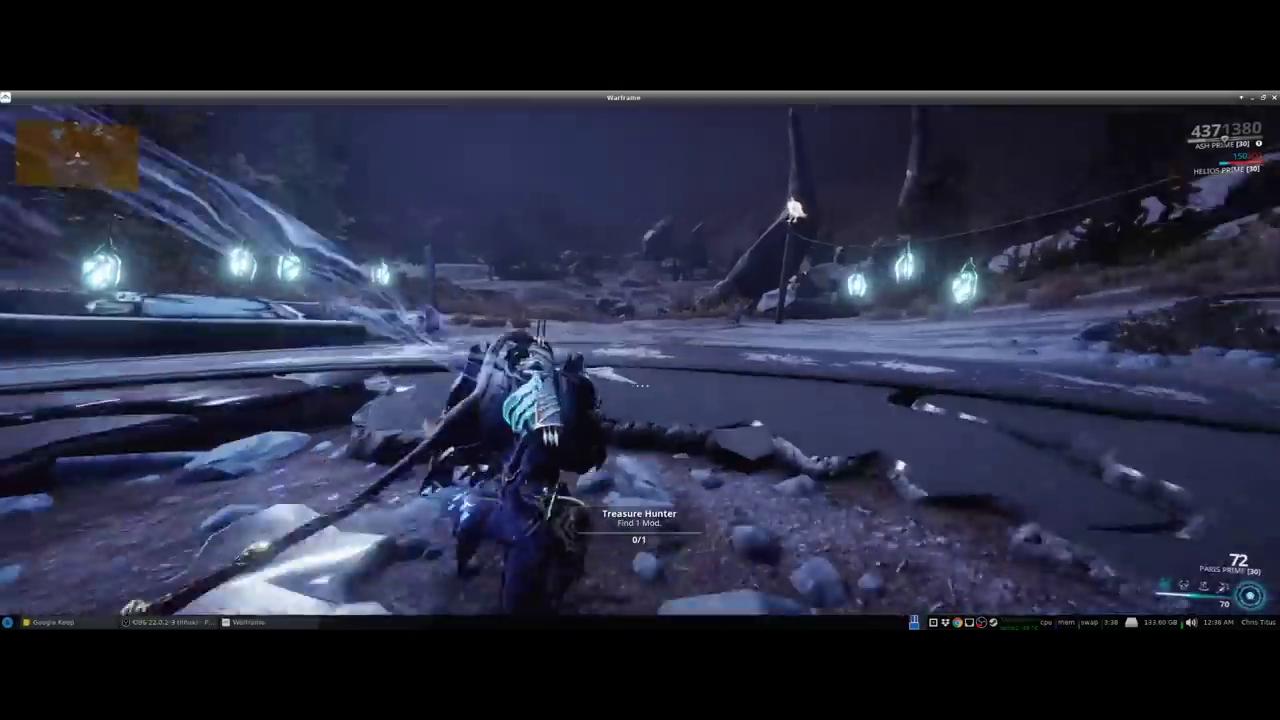
{"action": "key", "text": "w"}
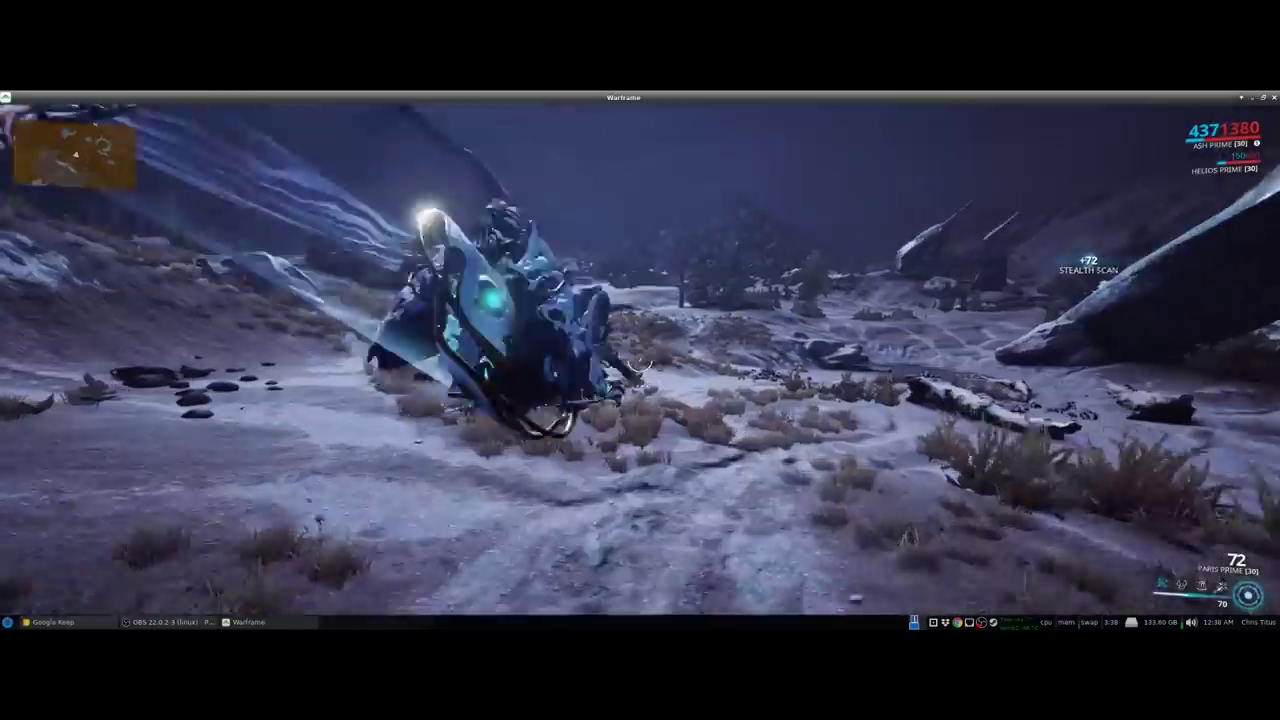
{"action": "key", "text": "e"}
{"action": "key", "text": "w"}
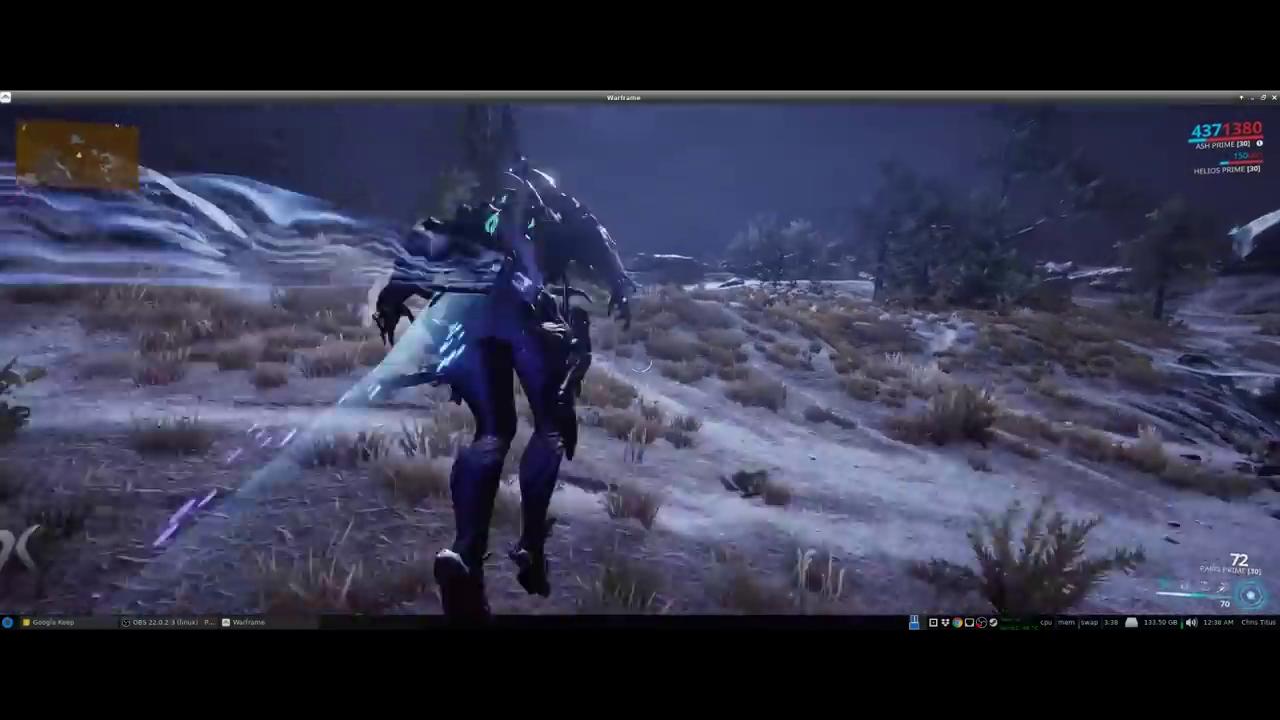
{"action": "key", "text": "w"}
{"action": "key", "text": "space"}
{"action": "key", "text": "w"}
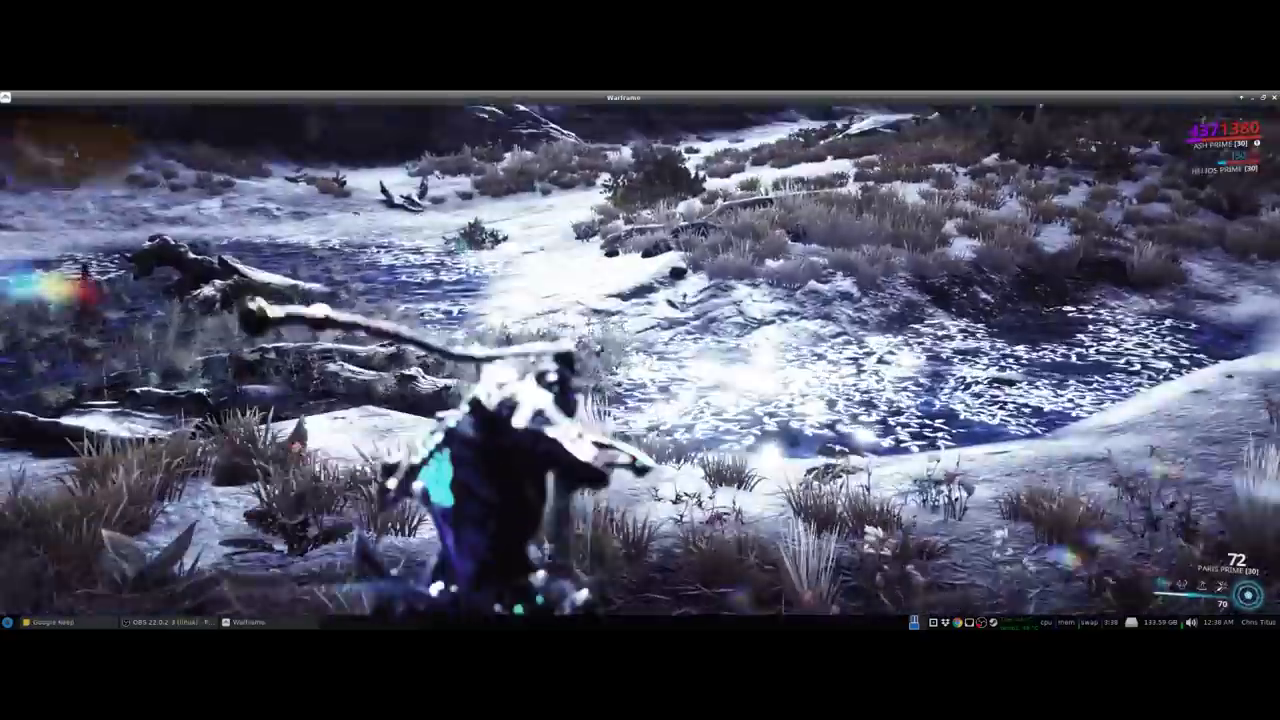
{"action": "key", "text": "w"}
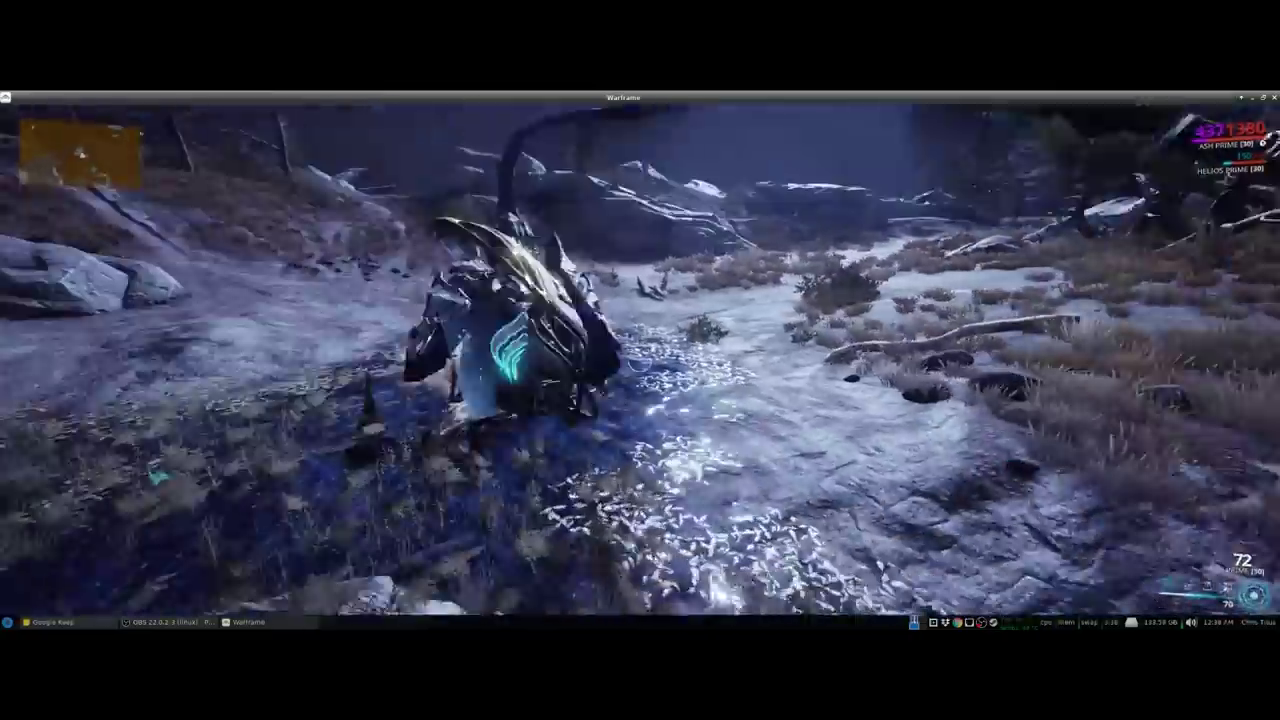
{"action": "key", "text": "w"}
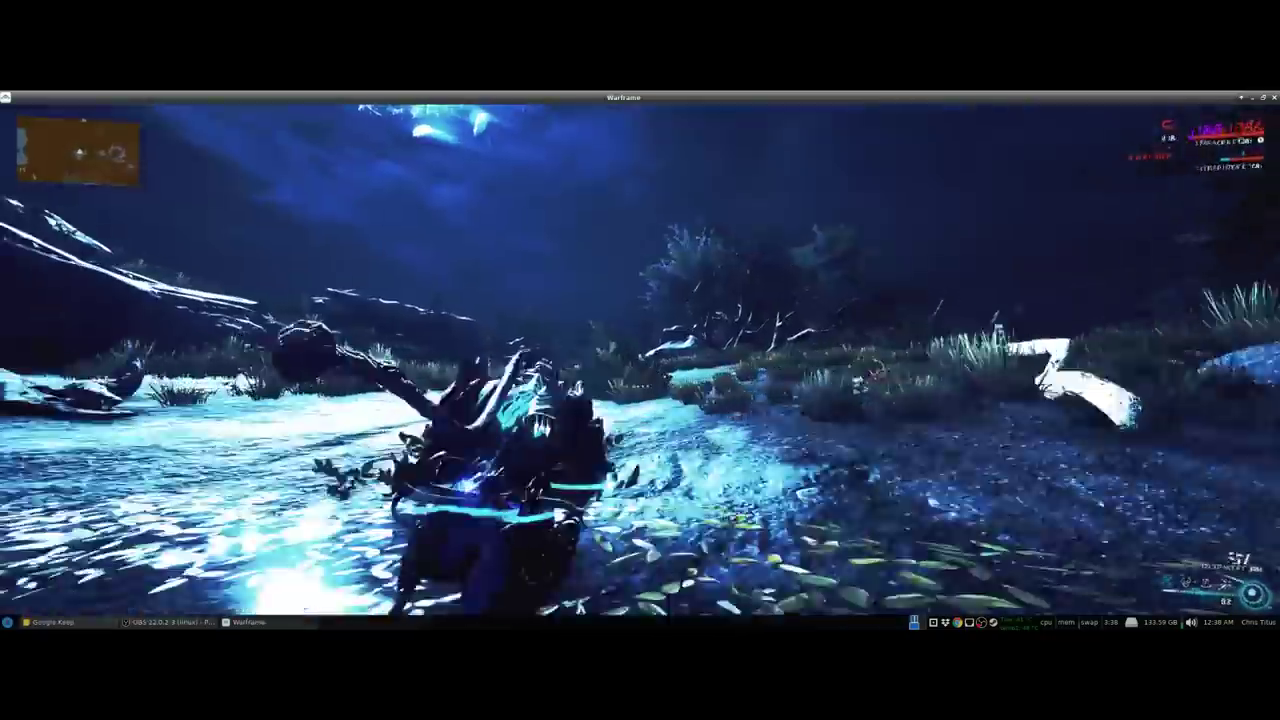
{"action": "key", "text": "w"}
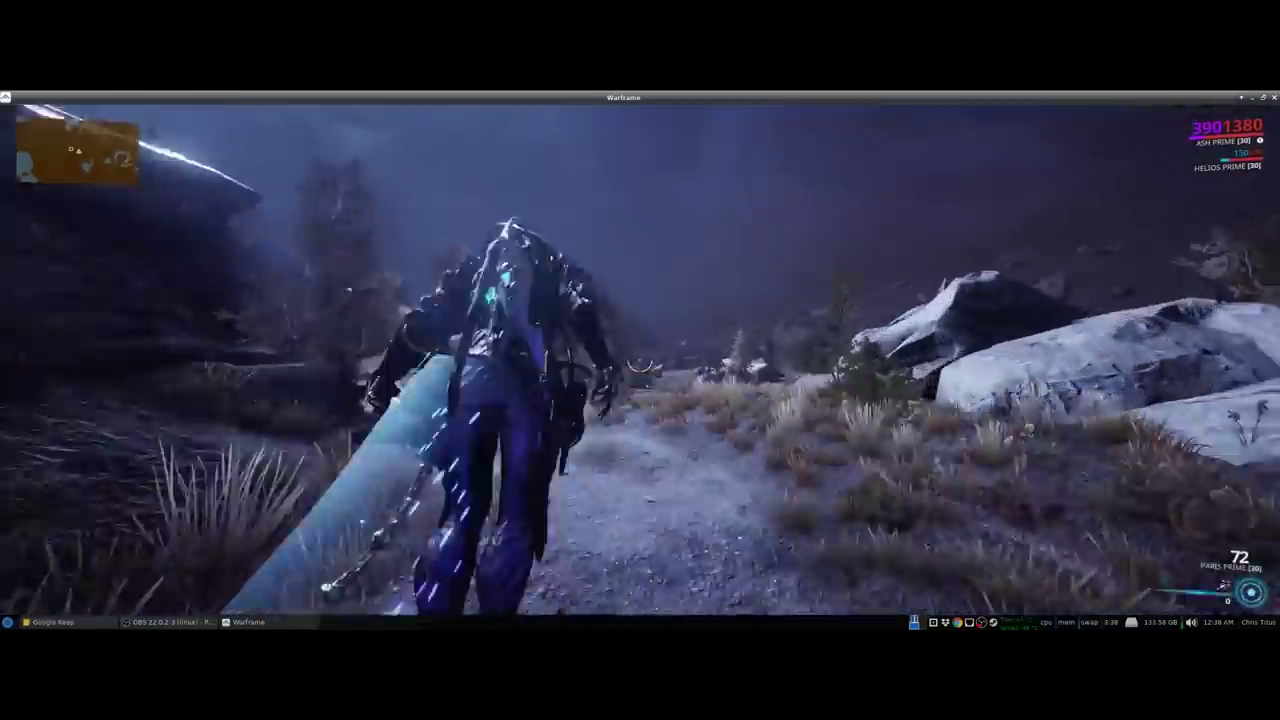
{"action": "key", "text": "w"}
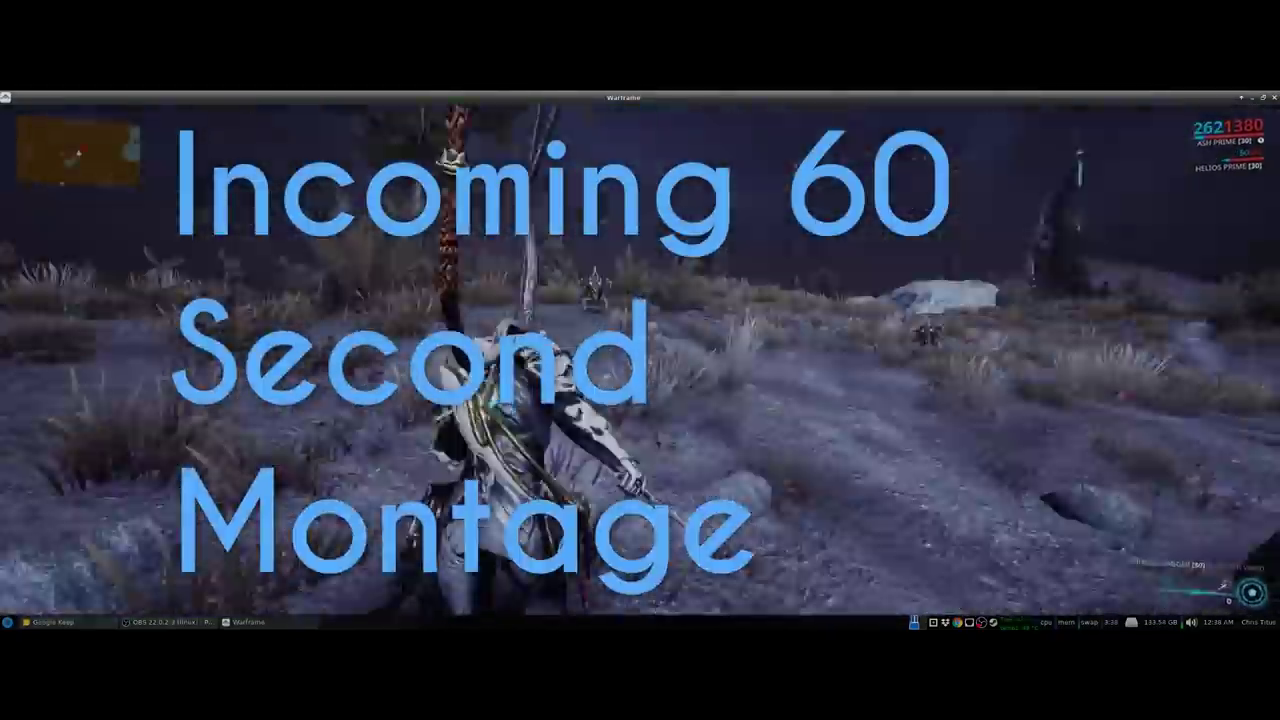
- Climb the slopes towards Hek's Stiletto, jumping over the ridges and heading for the highlighted turret near the outpost
{"action": "key", "text": "w"}
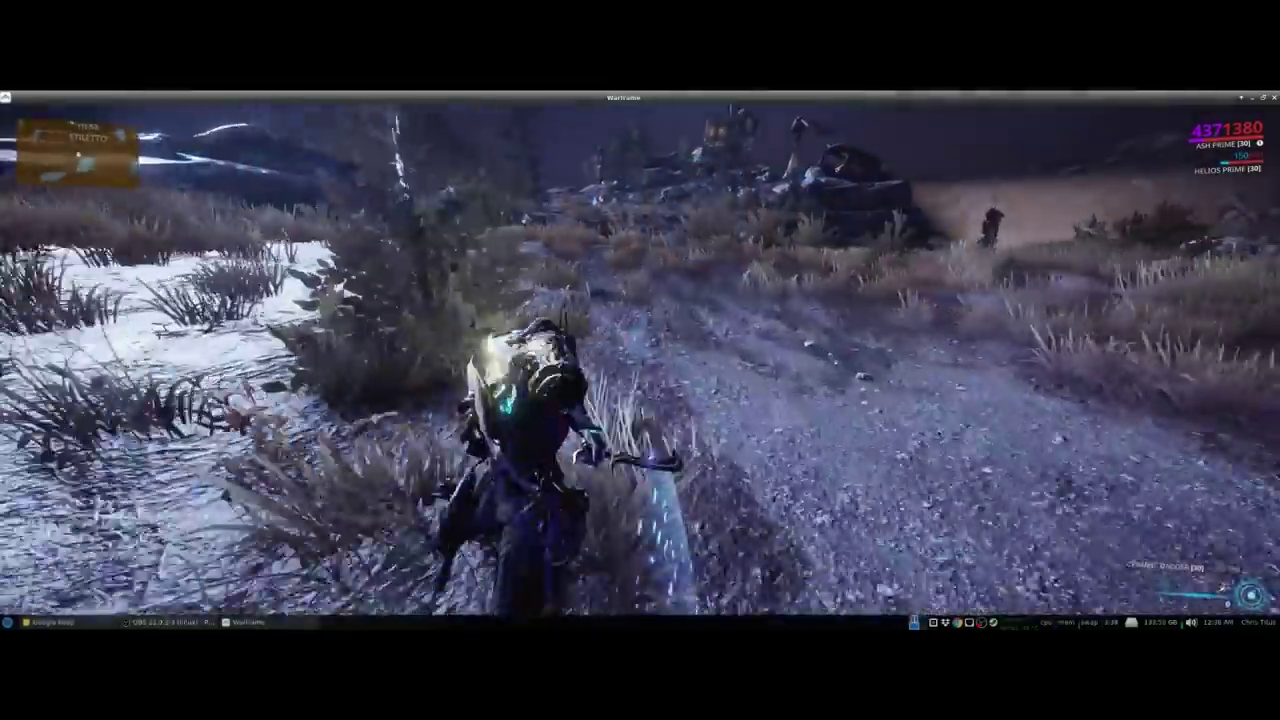
{"action": "key", "text": "w"}
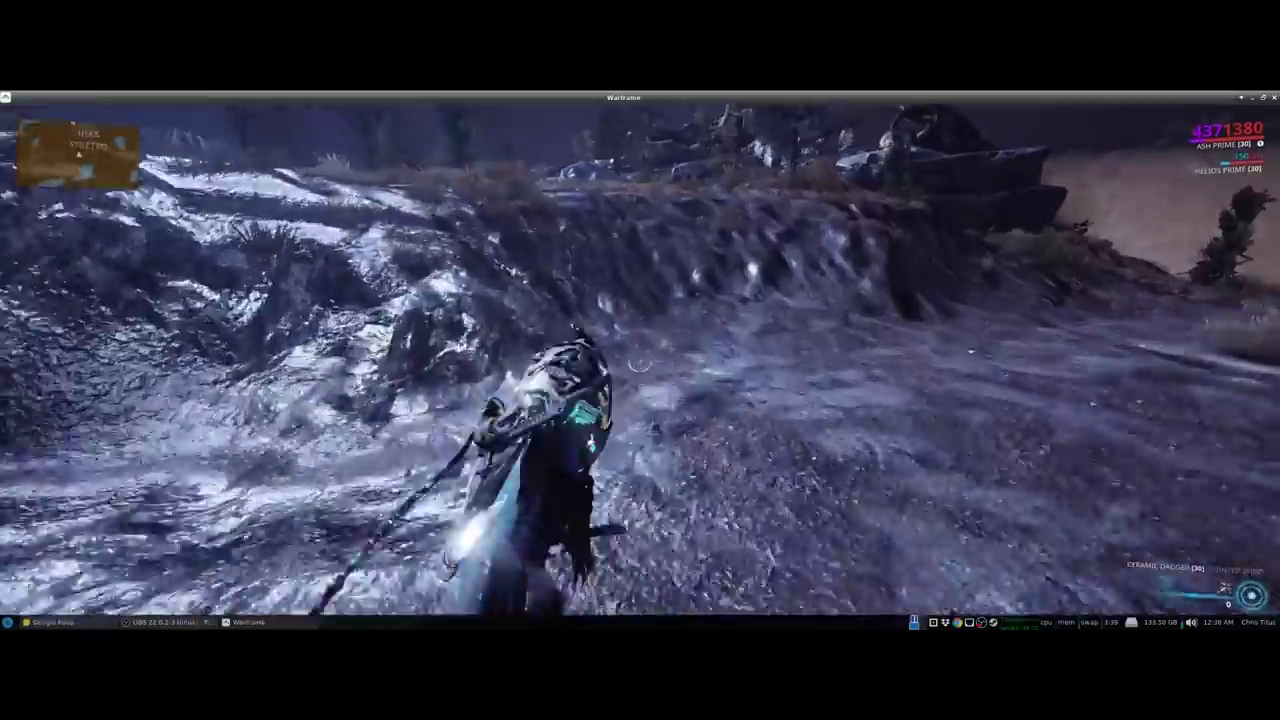
{"action": "key", "text": "space"}
{"action": "key", "text": "space"}
{"action": "key", "text": "w"}
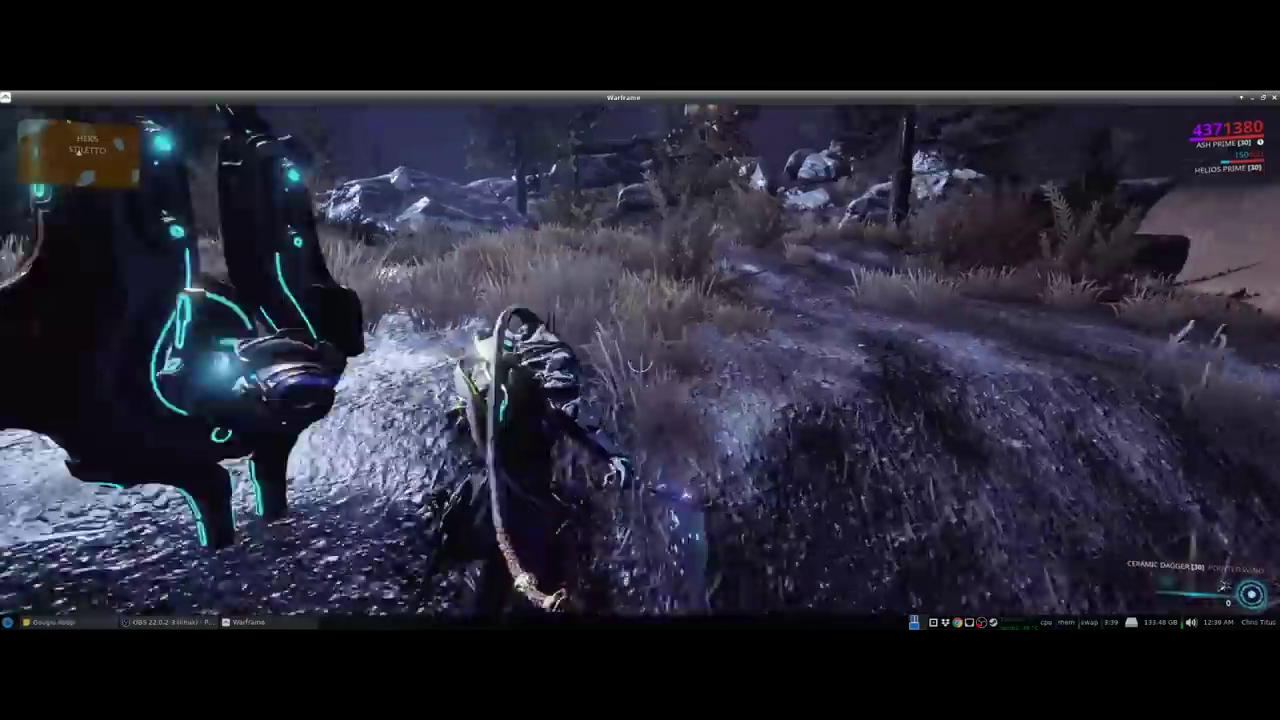
{"action": "key", "text": "space"}
{"action": "key", "text": "w"}
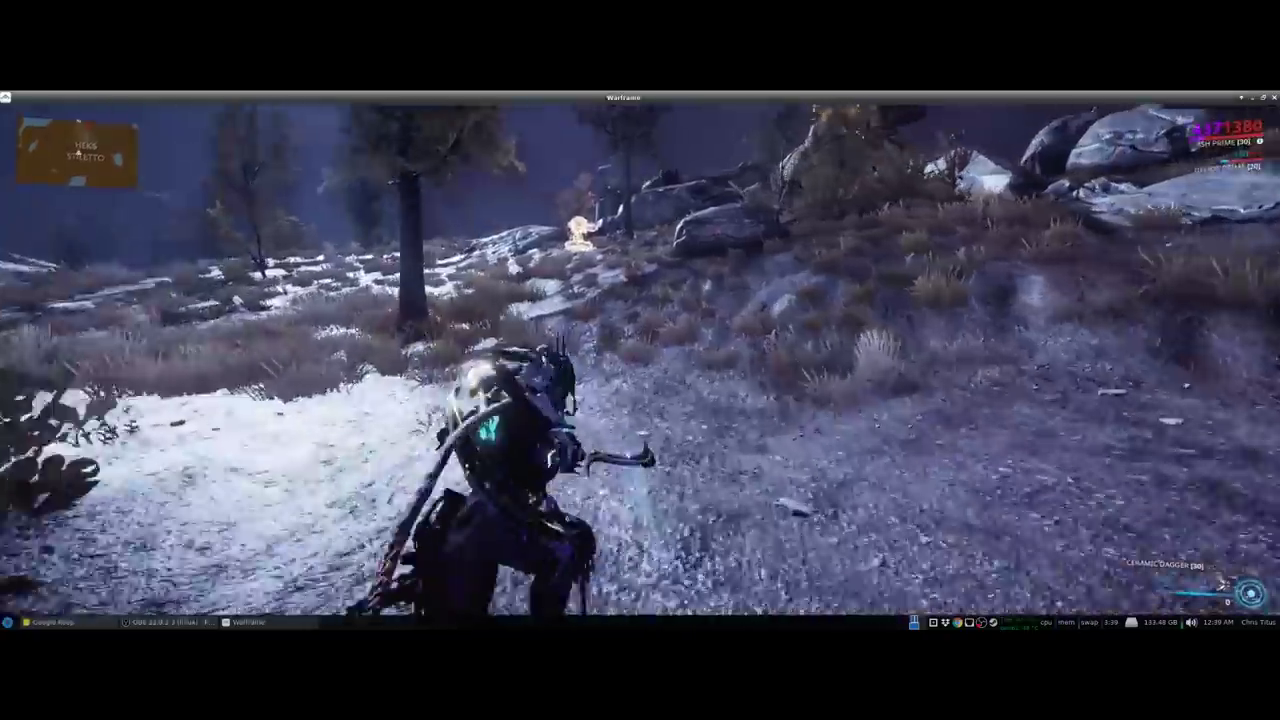
{"action": "key", "text": "w"}
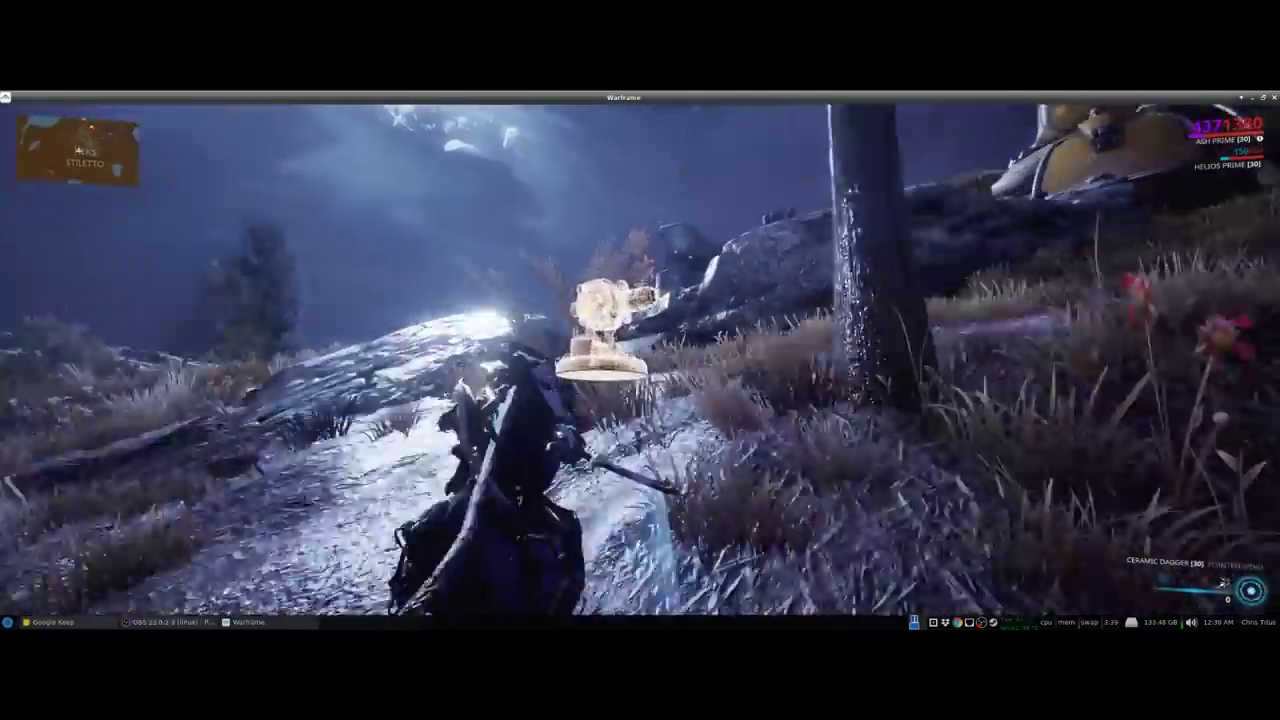
{"action": "key", "text": "space"}
{"action": "key", "text": "e"}
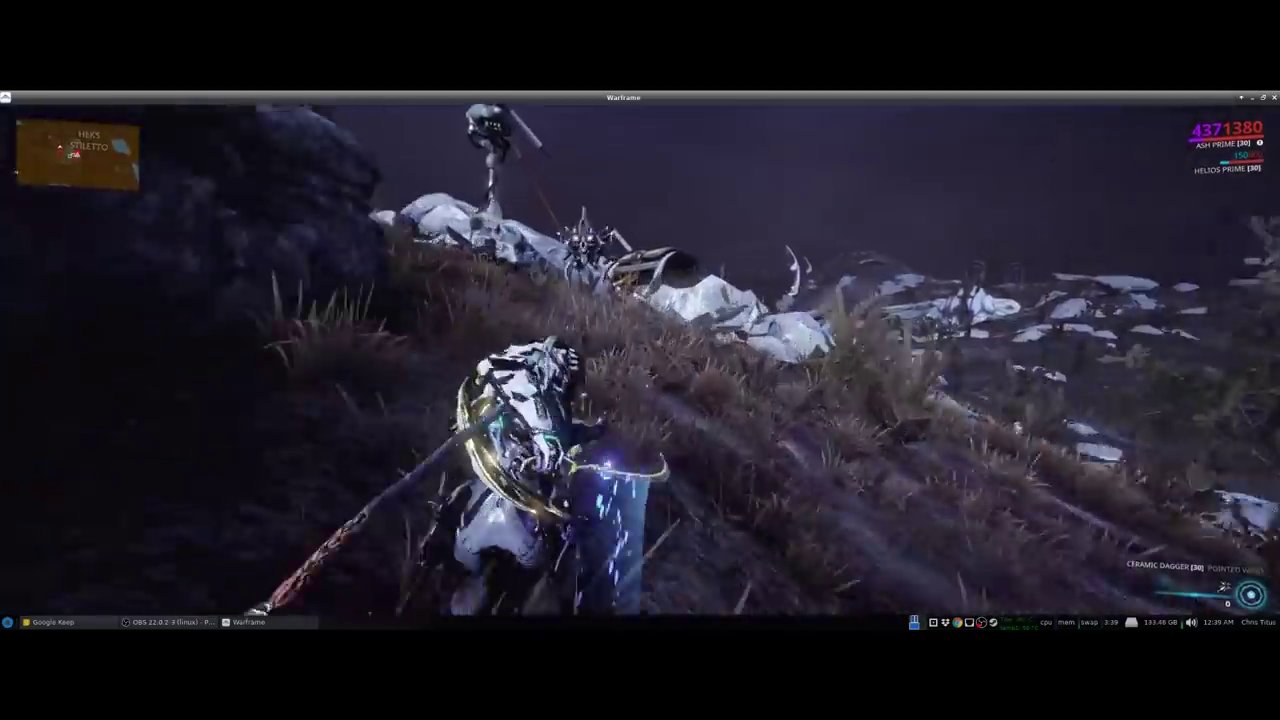
- Advance through the enemy outpost and shoot the highlighted enemy beside the burning pipeline with the Paris Prime bow
{"action": "key", "text": "w"}
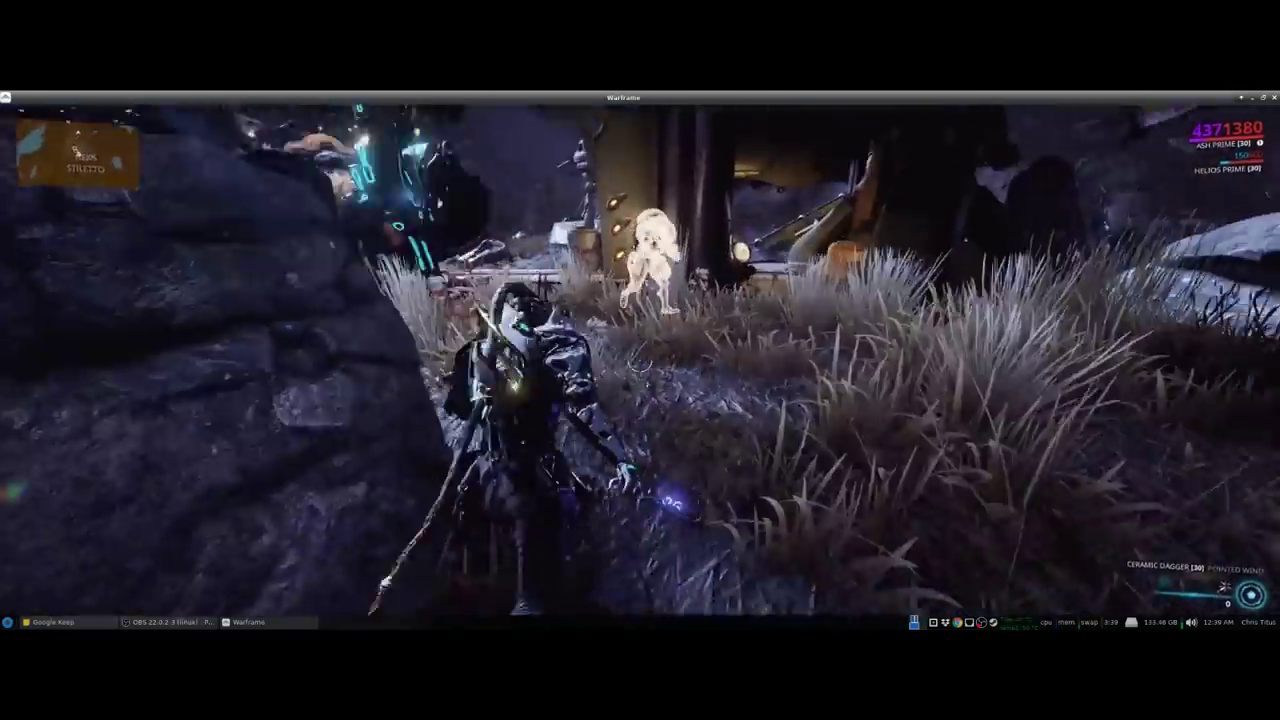
{"action": "key", "text": "w"}
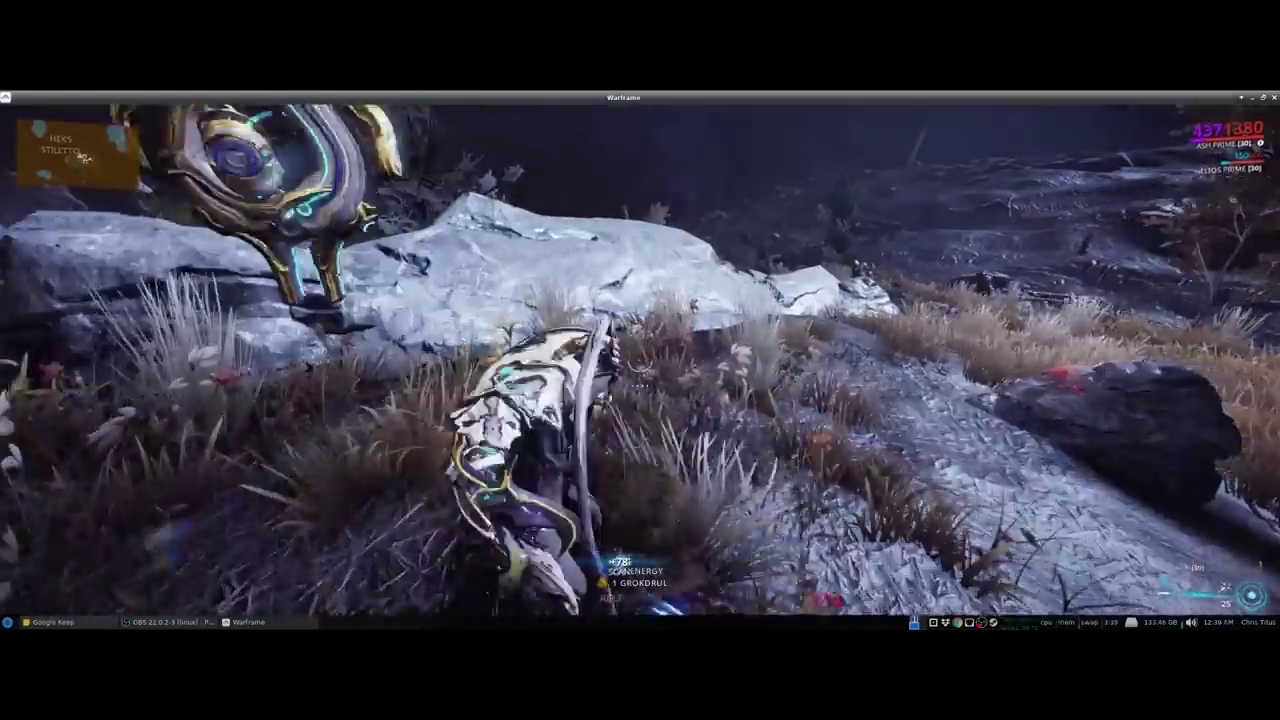
{"action": "key", "text": "w"}
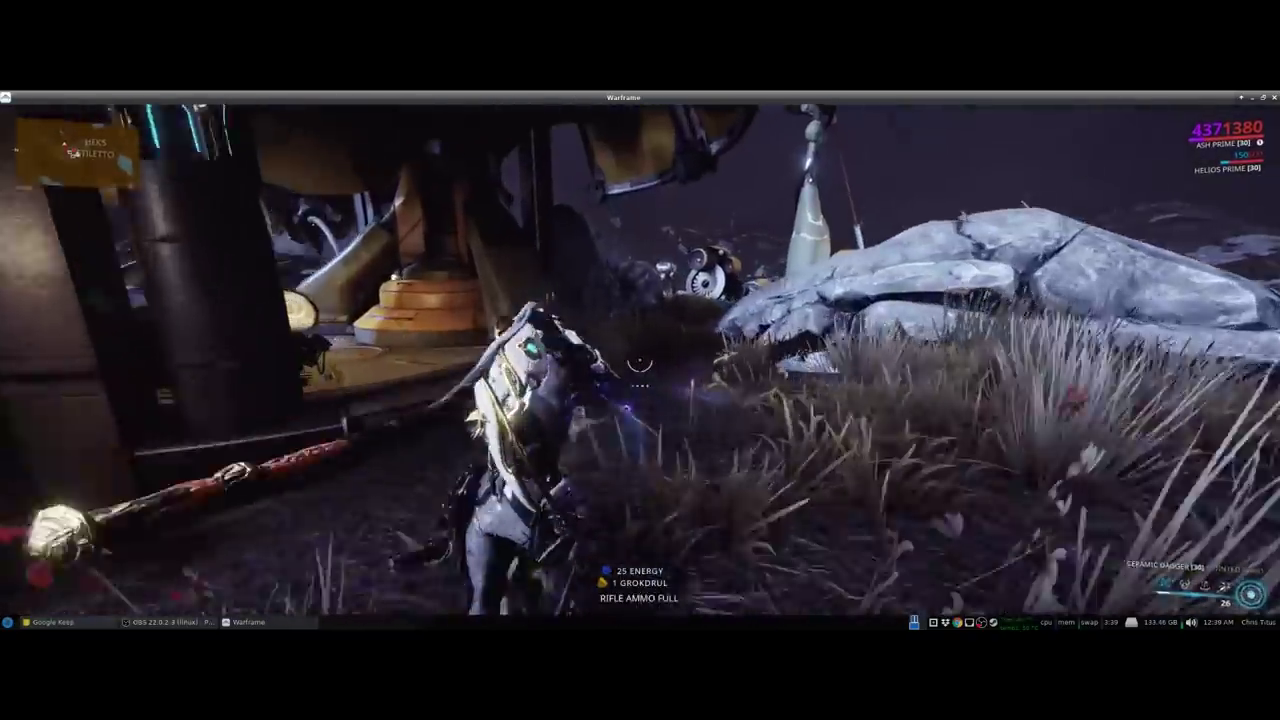
{"action": "key", "text": "w"}
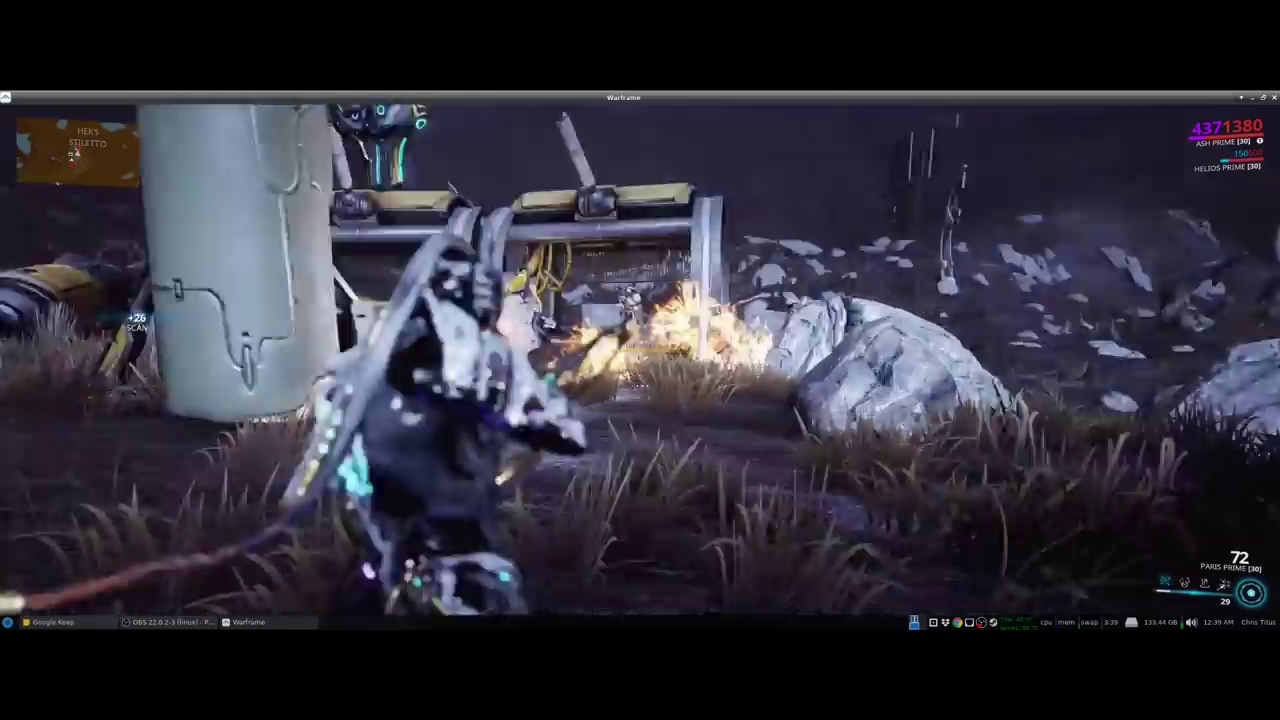
{"action": "right_click", "coordinate": [638, 357]}
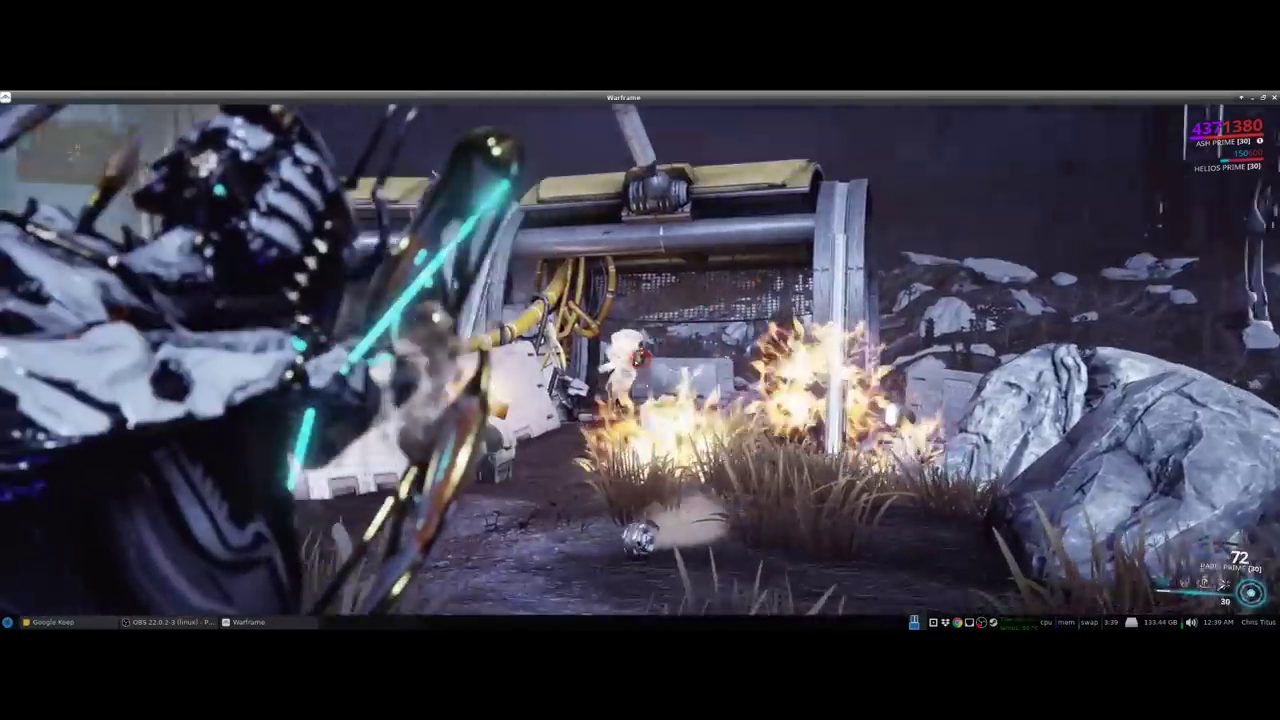
{"action": "left_click", "coordinate": [640, 357]}
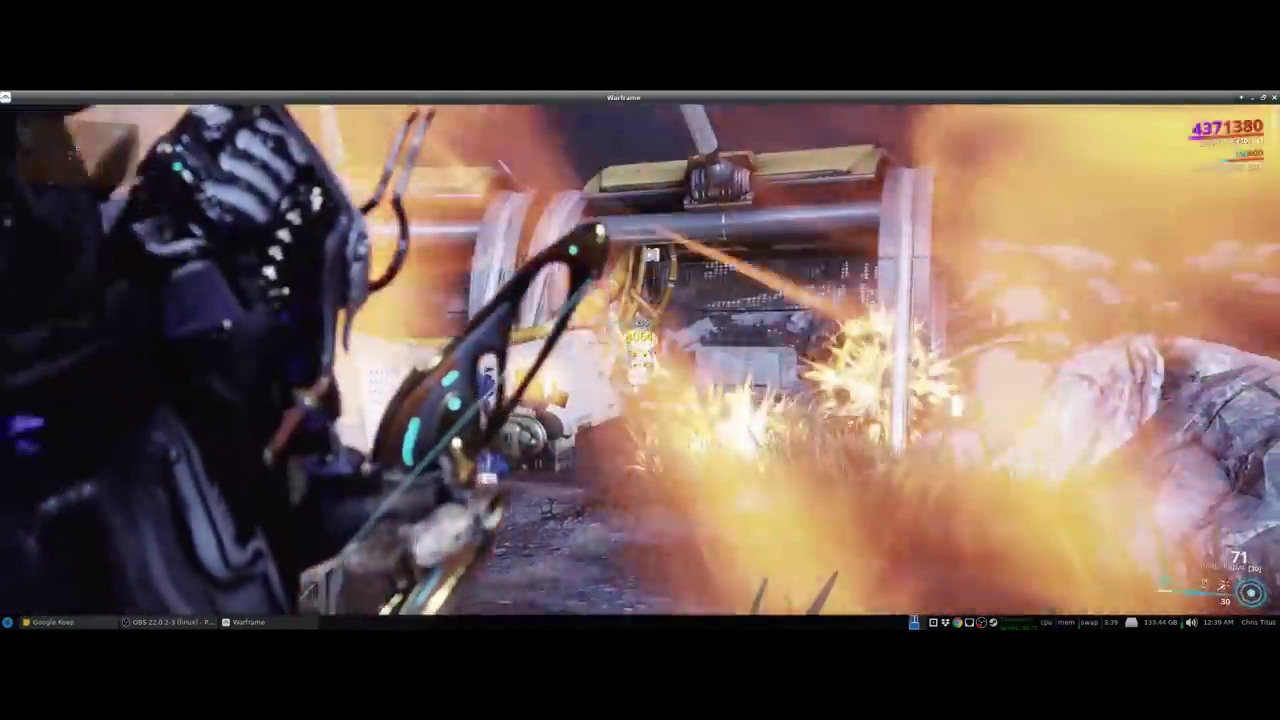
- Cross the outpost to the gun emplacement platform, switch to the Paris Prime bow and attack towards the turret on the rocks
{"action": "key", "text": "w"}
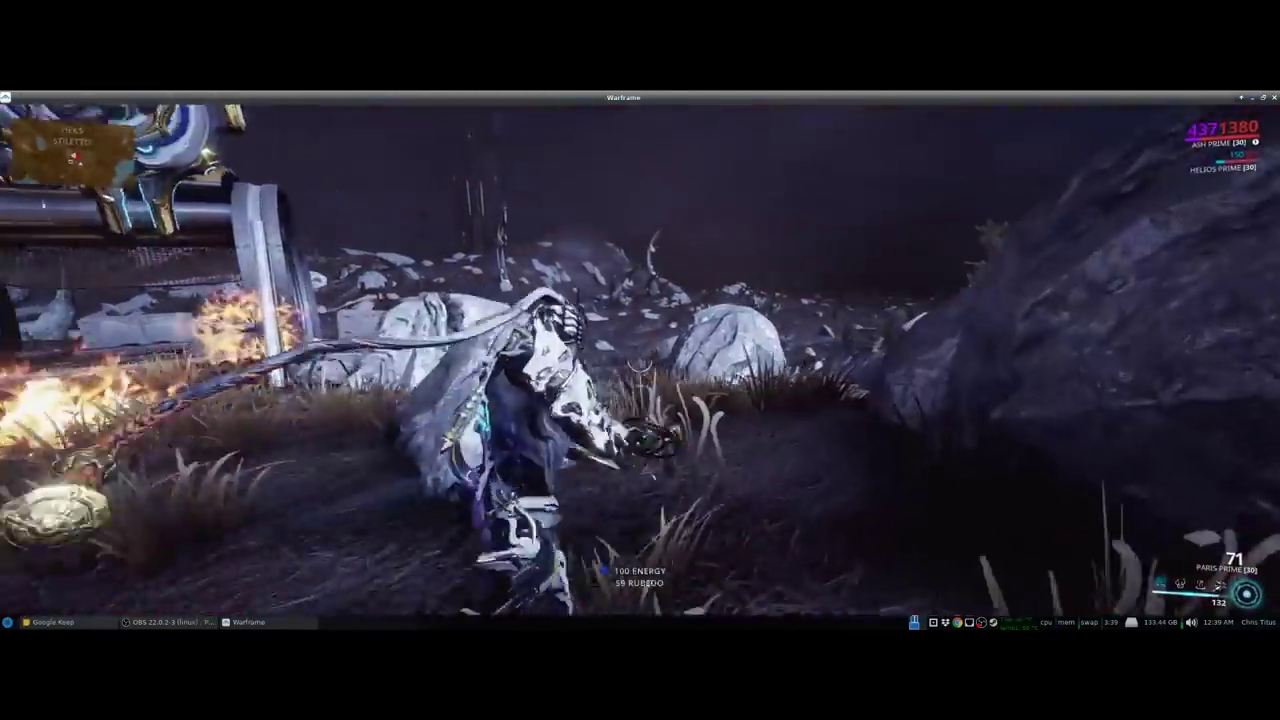
{"action": "key", "text": "w"}
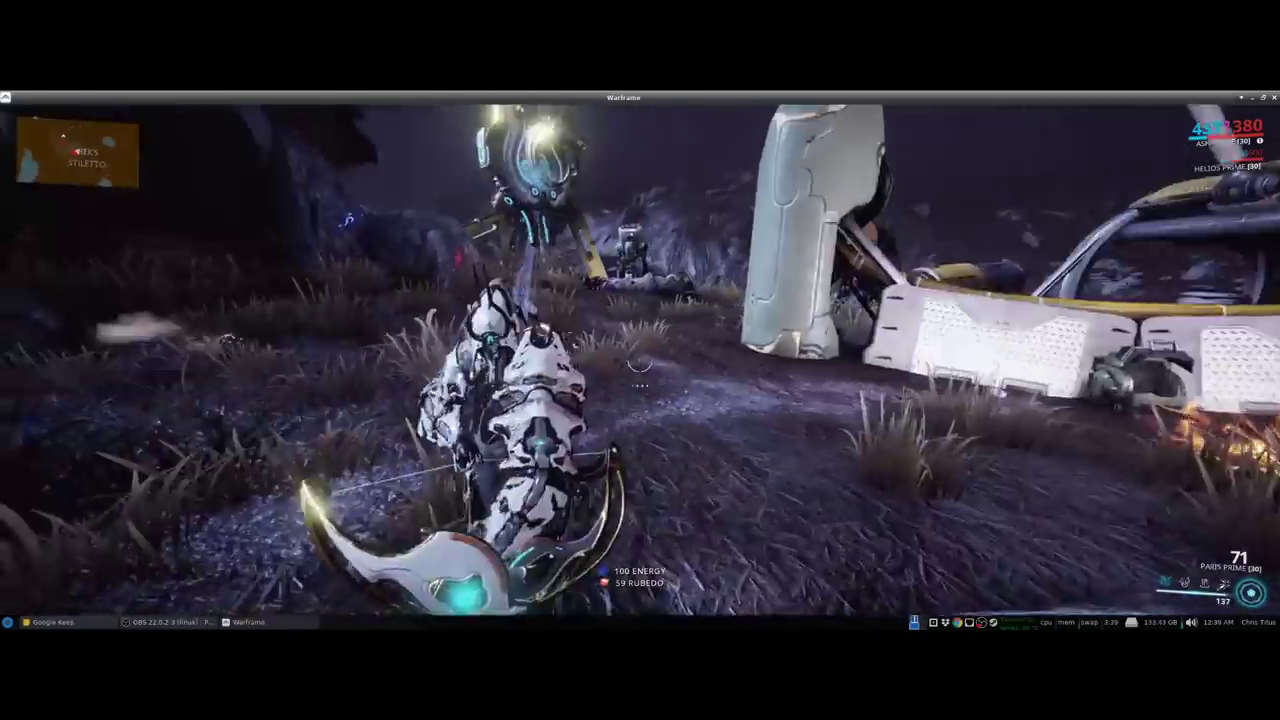
{"action": "key", "text": "e"}
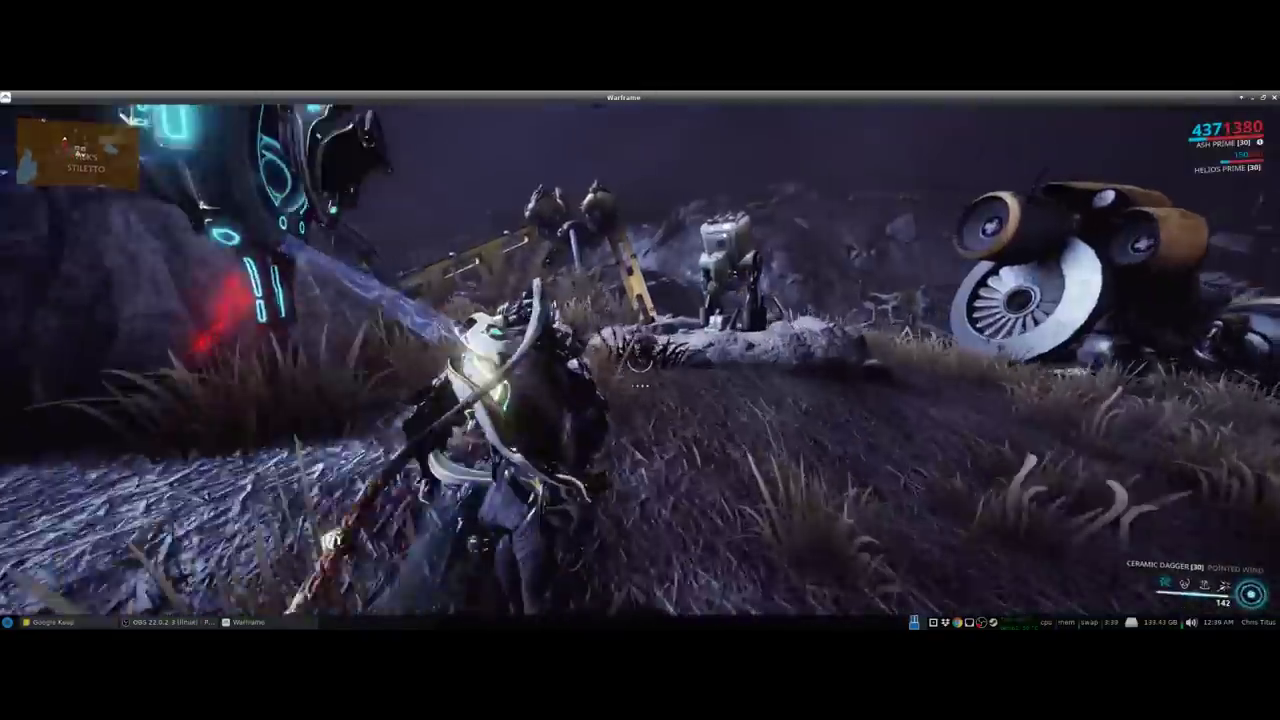
{"action": "key", "text": "w"}
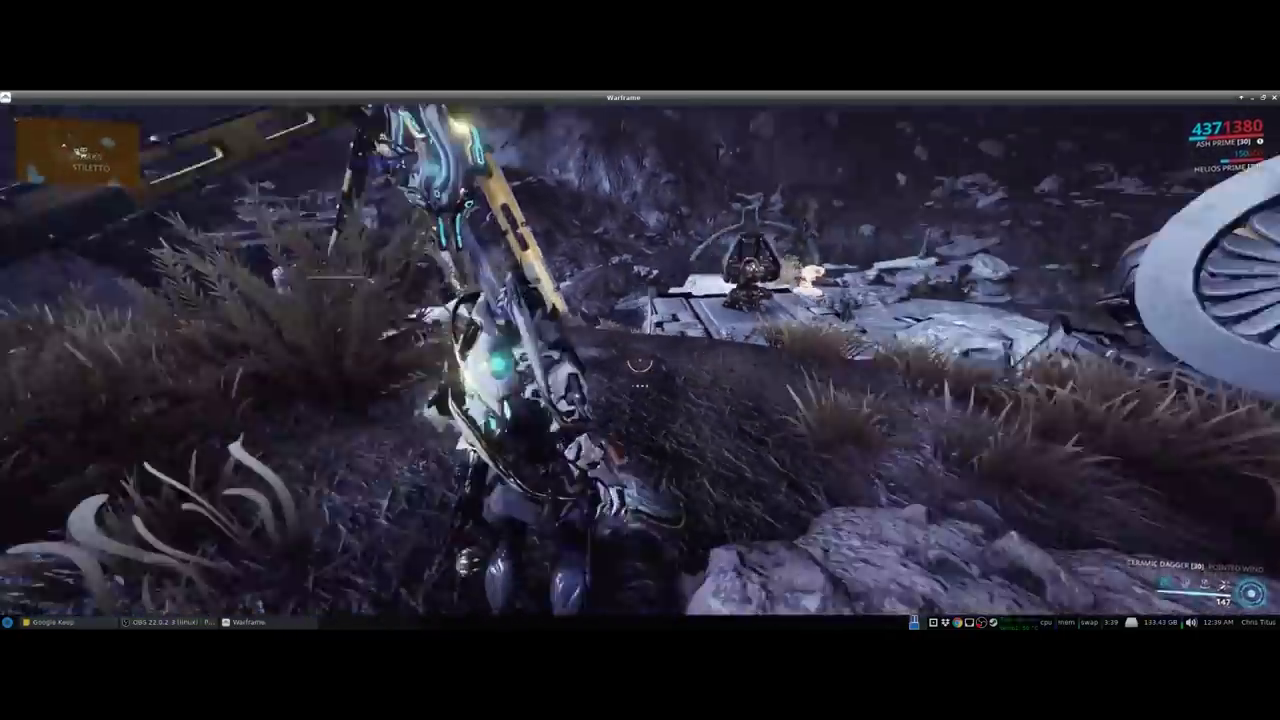
{"action": "key", "text": "w"}
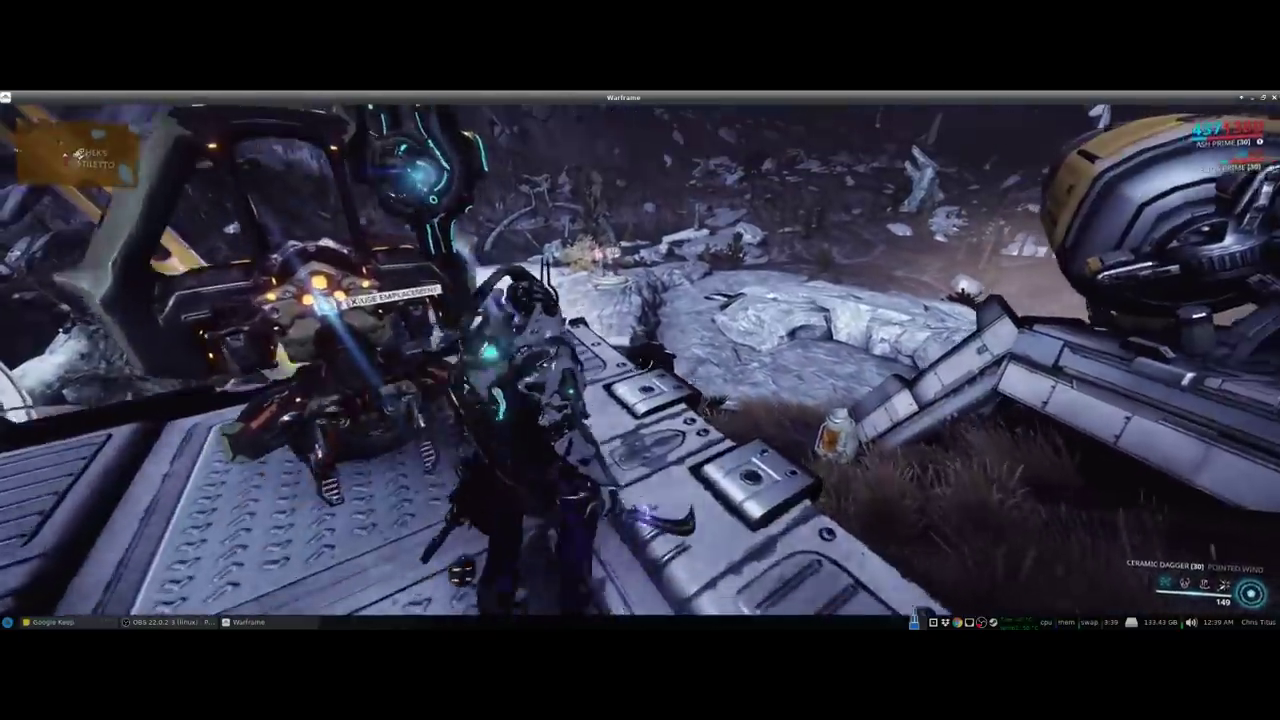
{"action": "key", "text": "f"}
{"action": "key", "text": "w"}
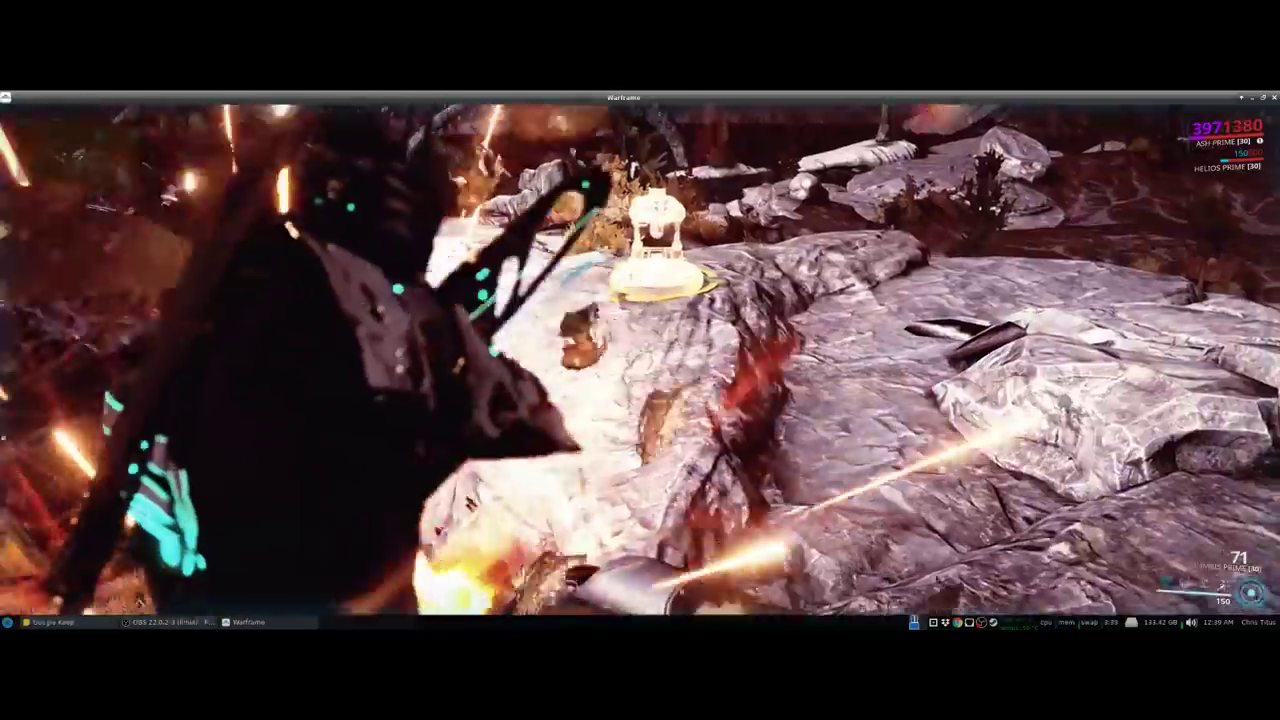
- Leave the gun platform at Hek's Stiletto, strike with the Ceramic Dagger and run through the outpost onto the grassy slope
{"action": "key", "text": "w"}
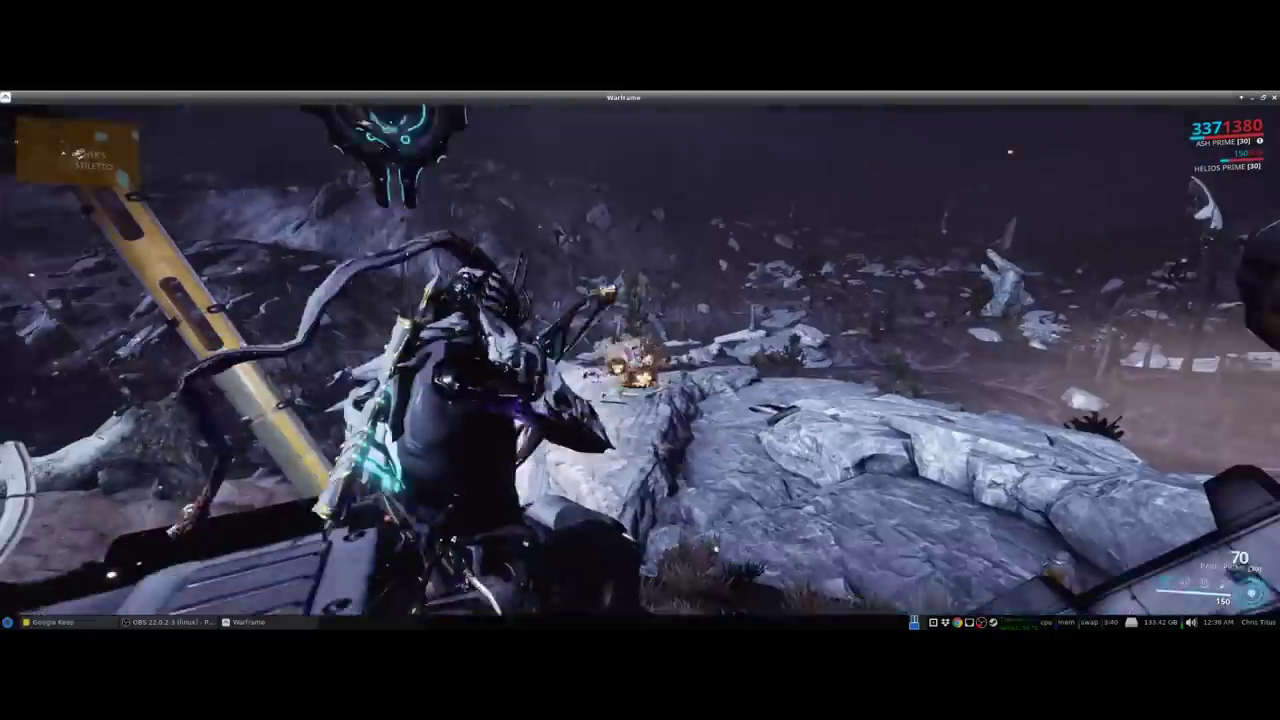
{"action": "key", "text": "w"}
{"action": "key", "text": "w"}
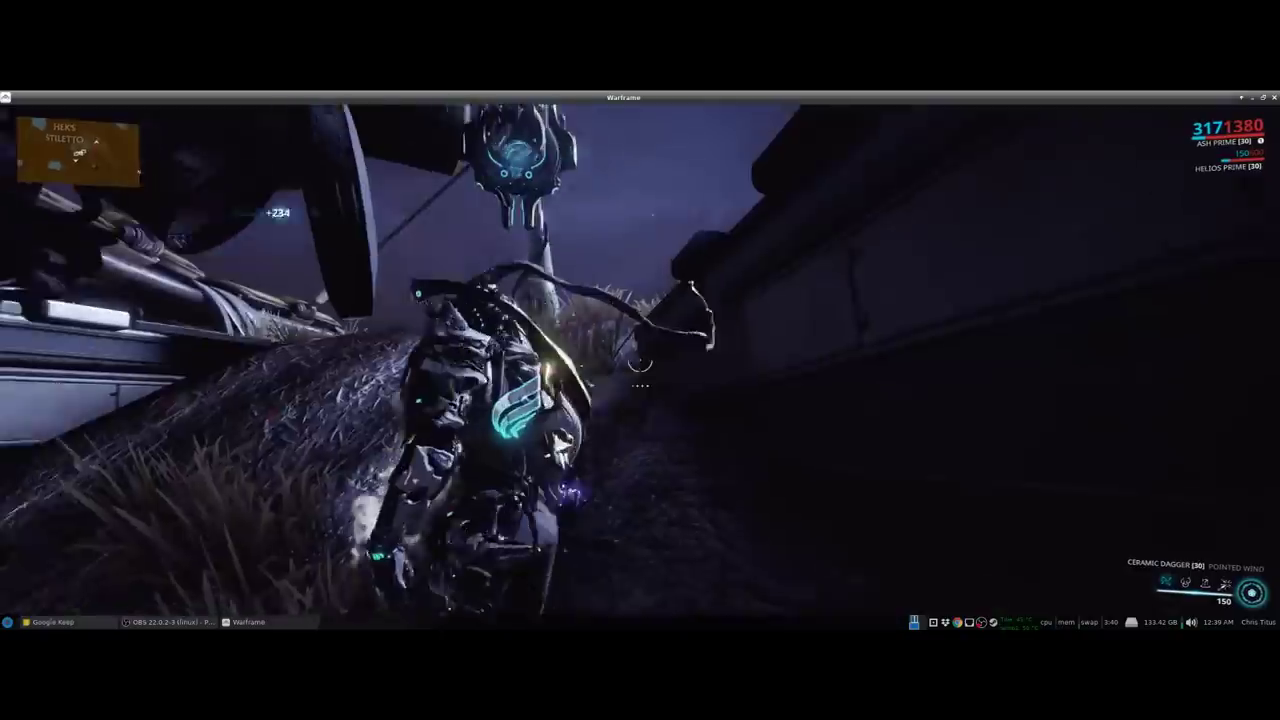
{"action": "key", "text": "e"}
{"action": "key", "text": "w"}
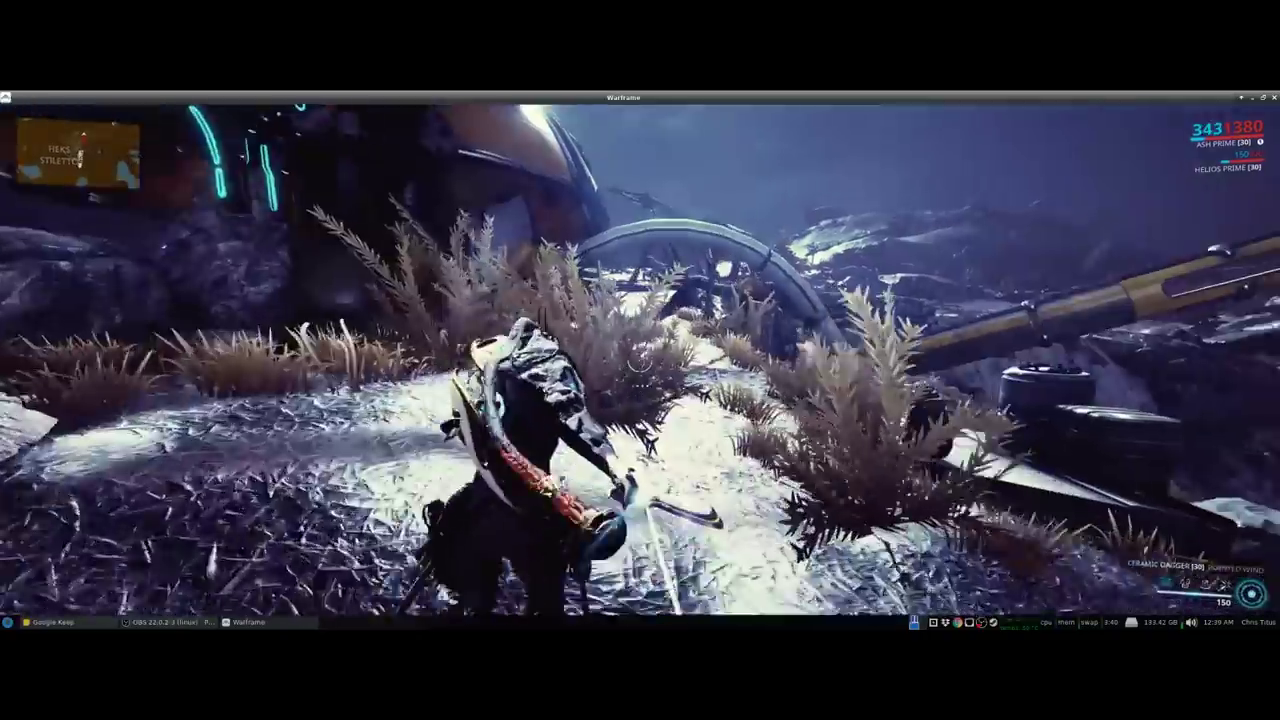
{"action": "key", "text": "w"}
{"action": "key", "text": "w"}
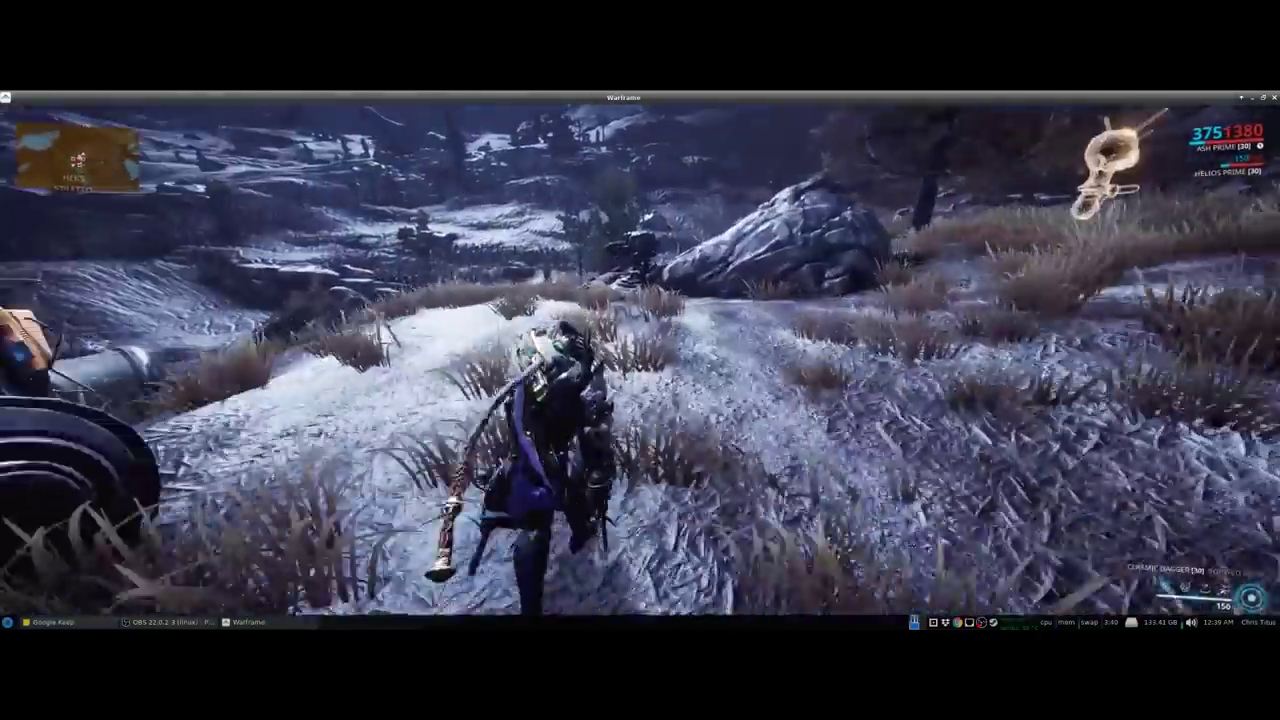
- Swing the Ceramic Dagger while moving on from Hek's Stiletto, and run over the rocks and across the grassy plains
{"action": "key", "text": "e"}
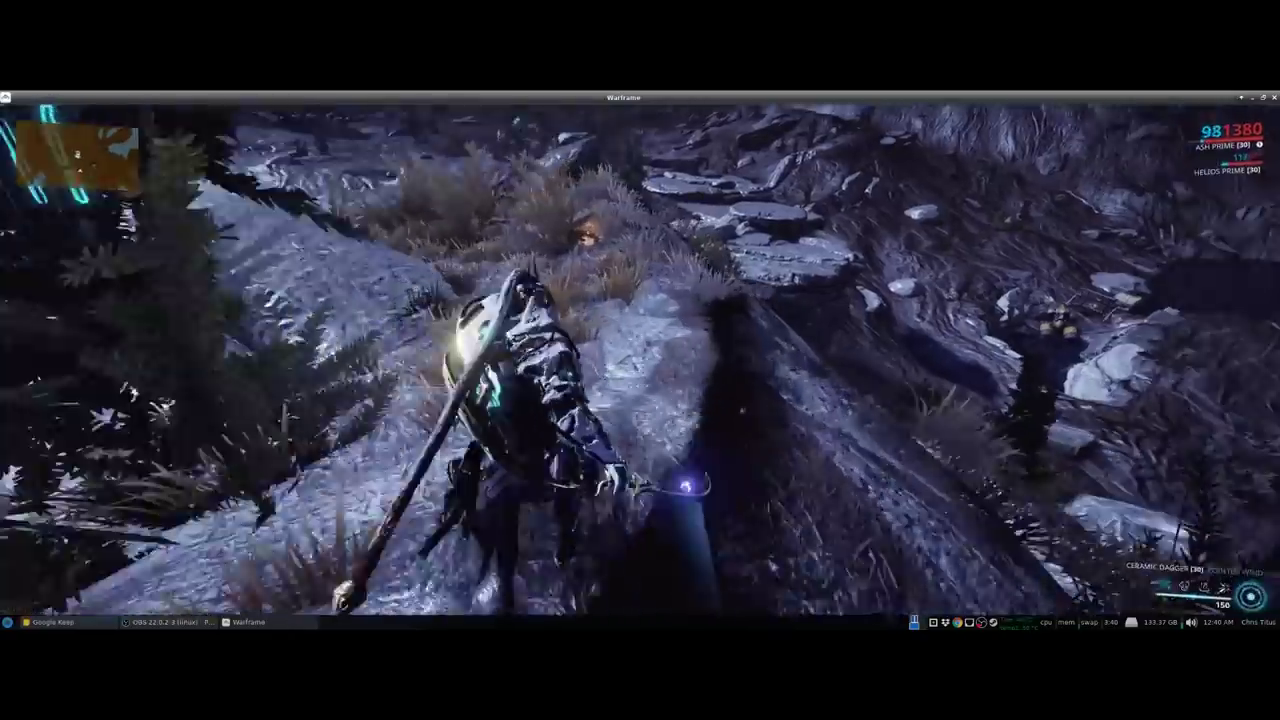
{"action": "key", "text": "w"}
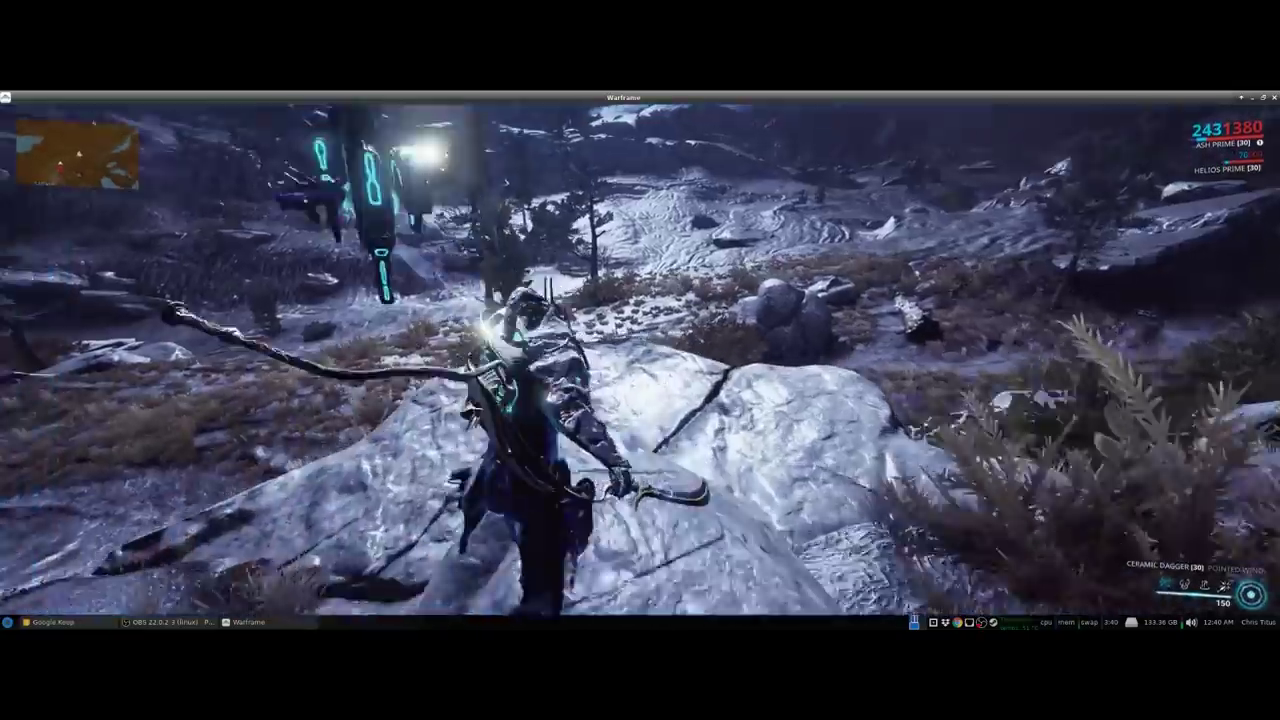
{"action": "key", "text": "w"}
{"action": "key", "text": "w"}
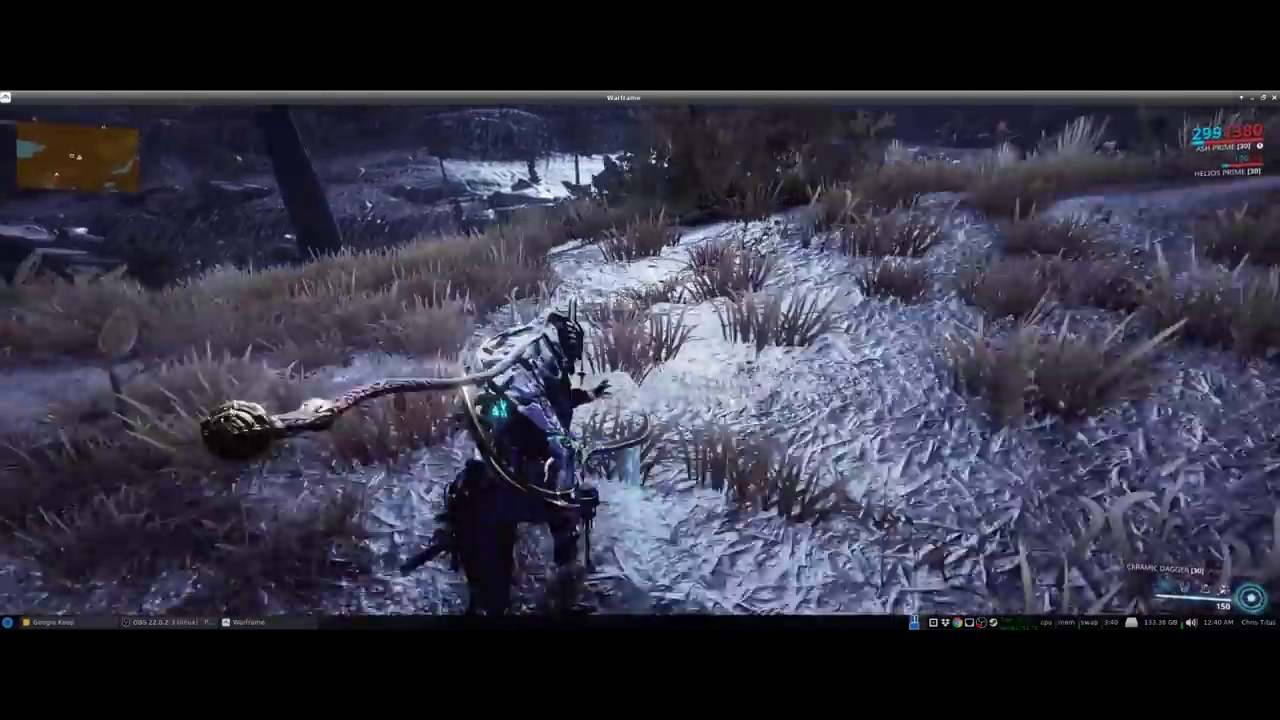
{"action": "key", "text": "w"}
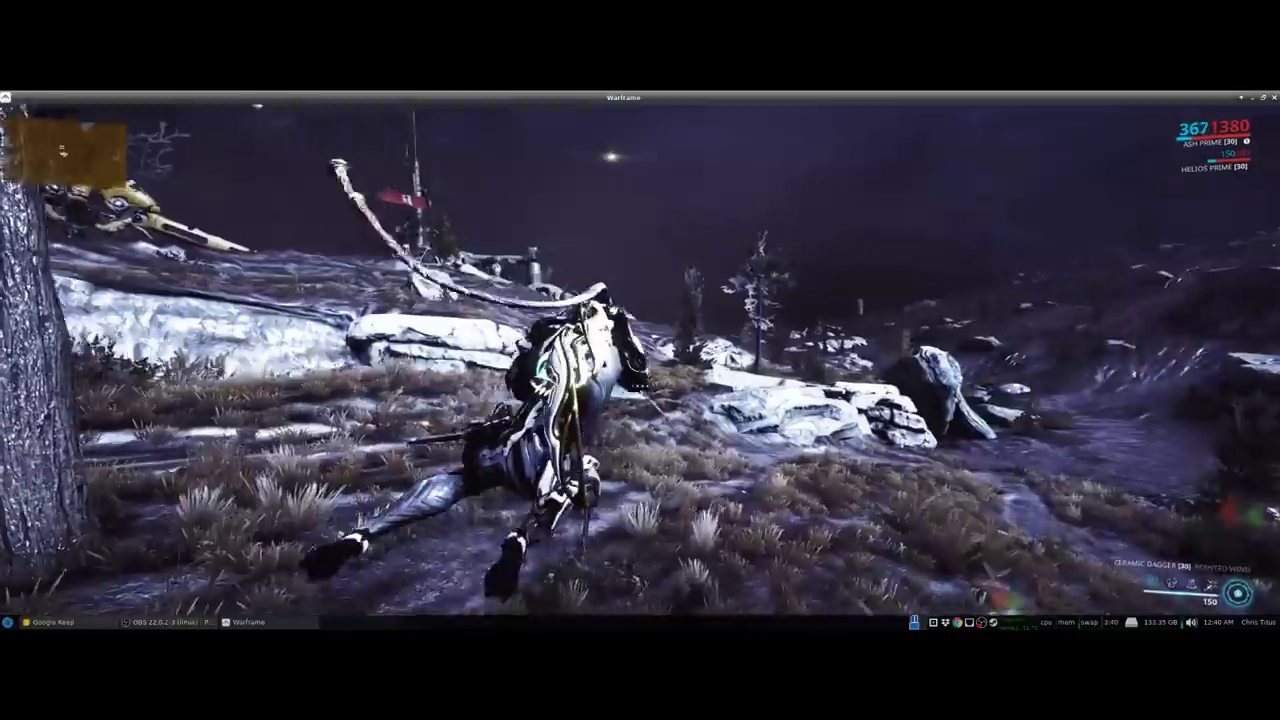
{"action": "key", "text": "w"}
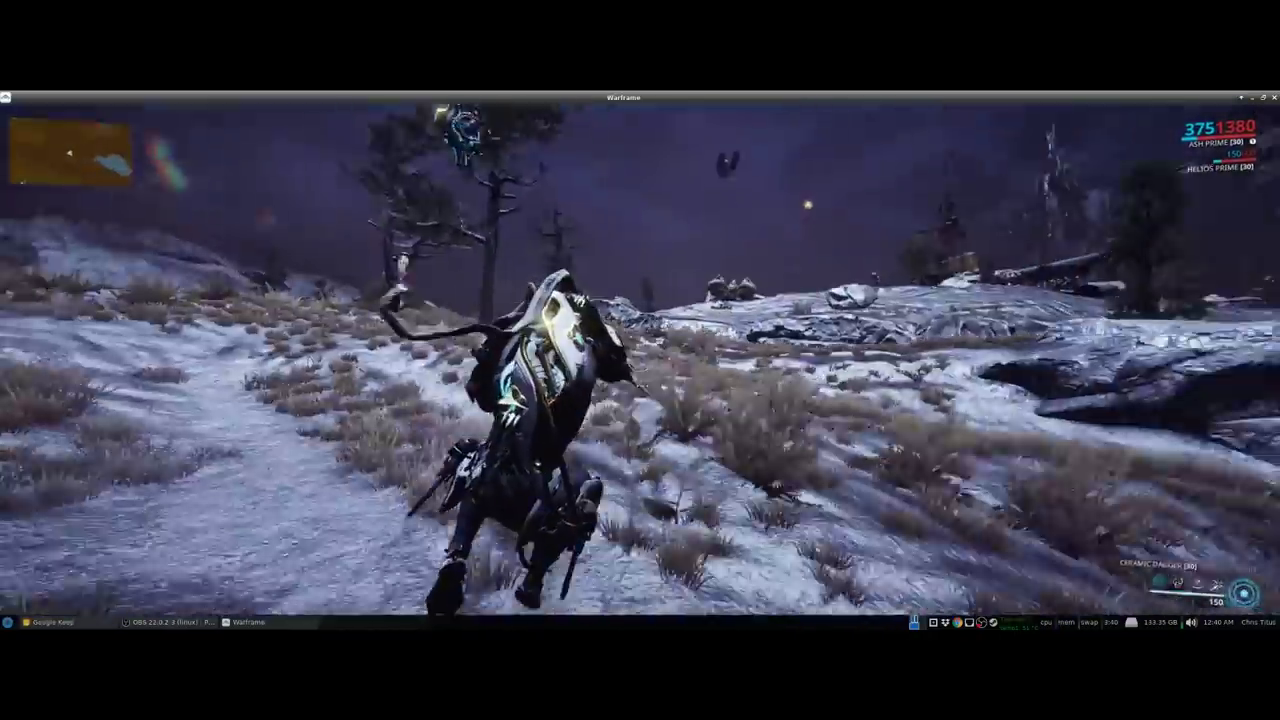
- Approach the Eidolon Lure on the hillside and shoot it repeatedly with the Paris Prime bow, aiming down the sight
{"action": "key", "text": "w"}
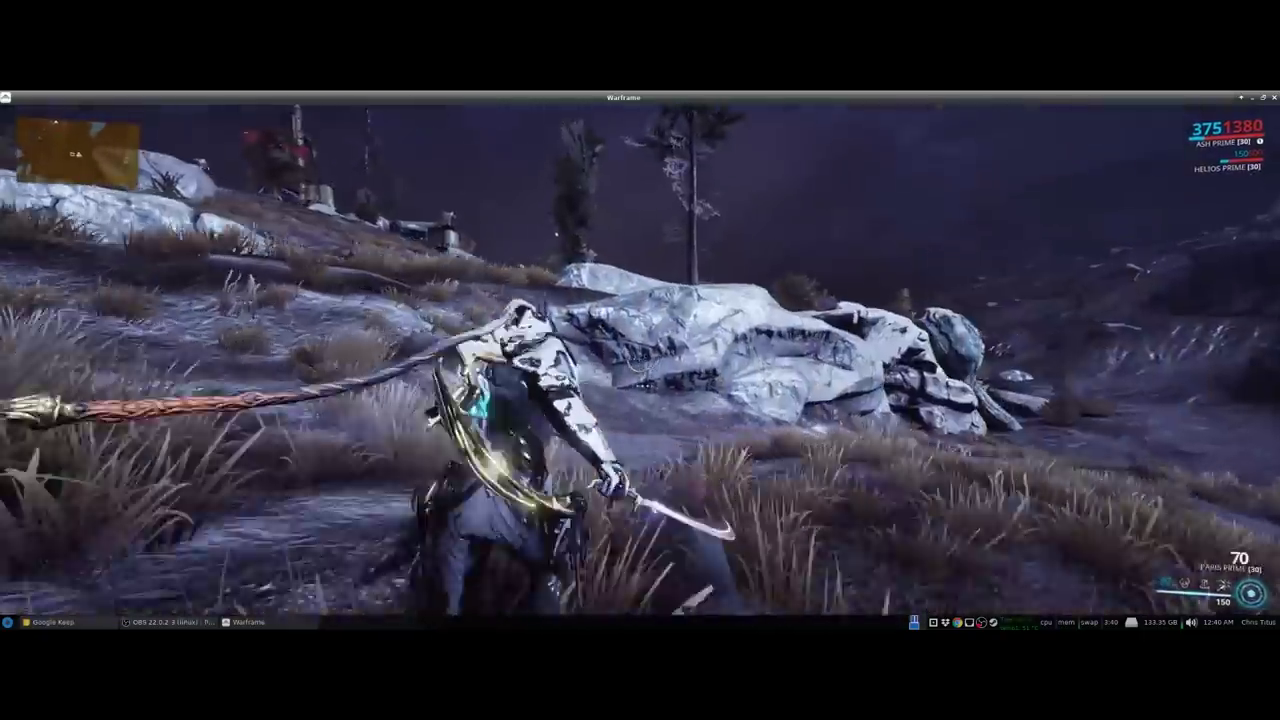
{"action": "key", "text": "w"}
{"action": "key", "text": "w"}
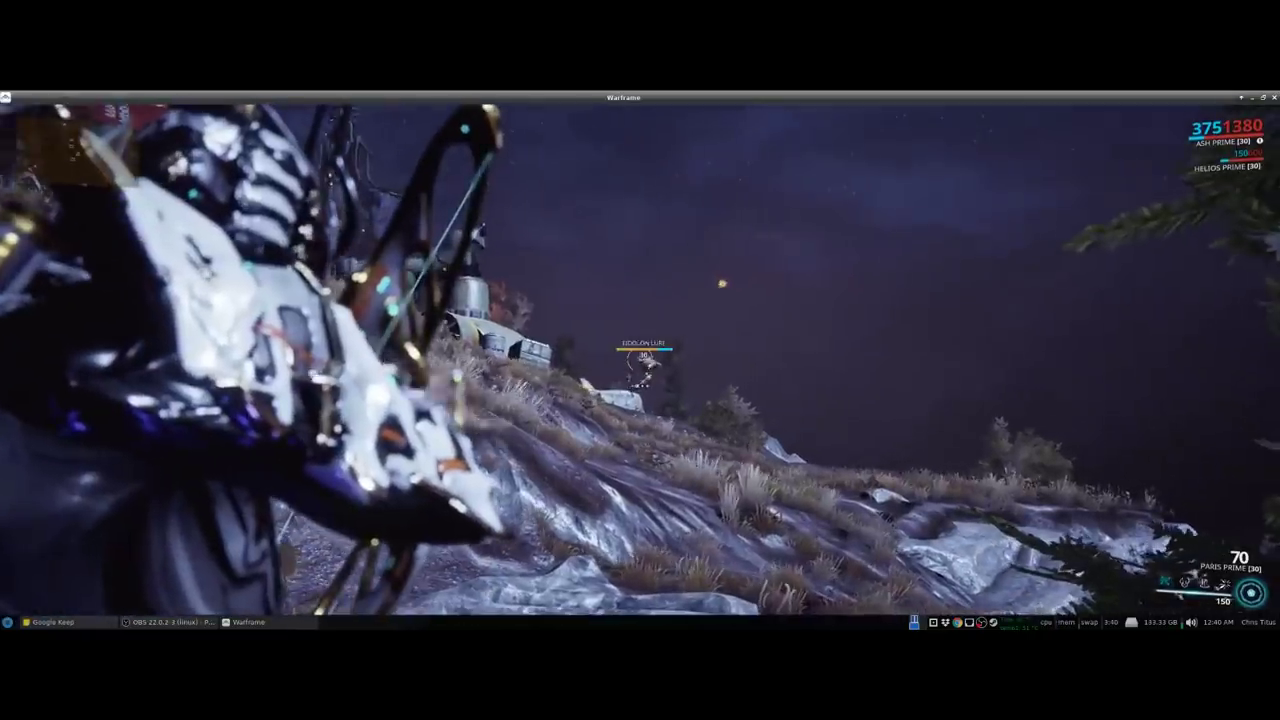
{"action": "left_click", "coordinate": [640, 360]}
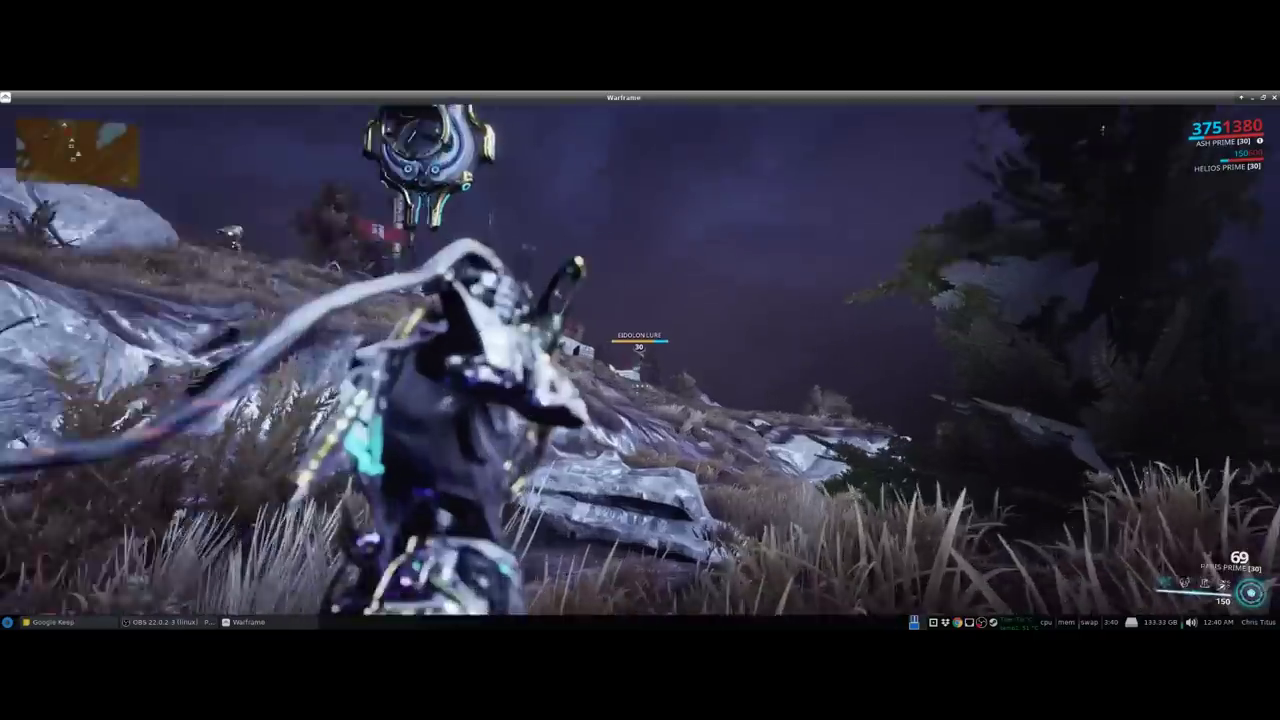
{"action": "right_click", "coordinate": [640, 360]}
{"action": "left_click", "coordinate": [640, 360]}
{"action": "left_click", "coordinate": [640, 366]}
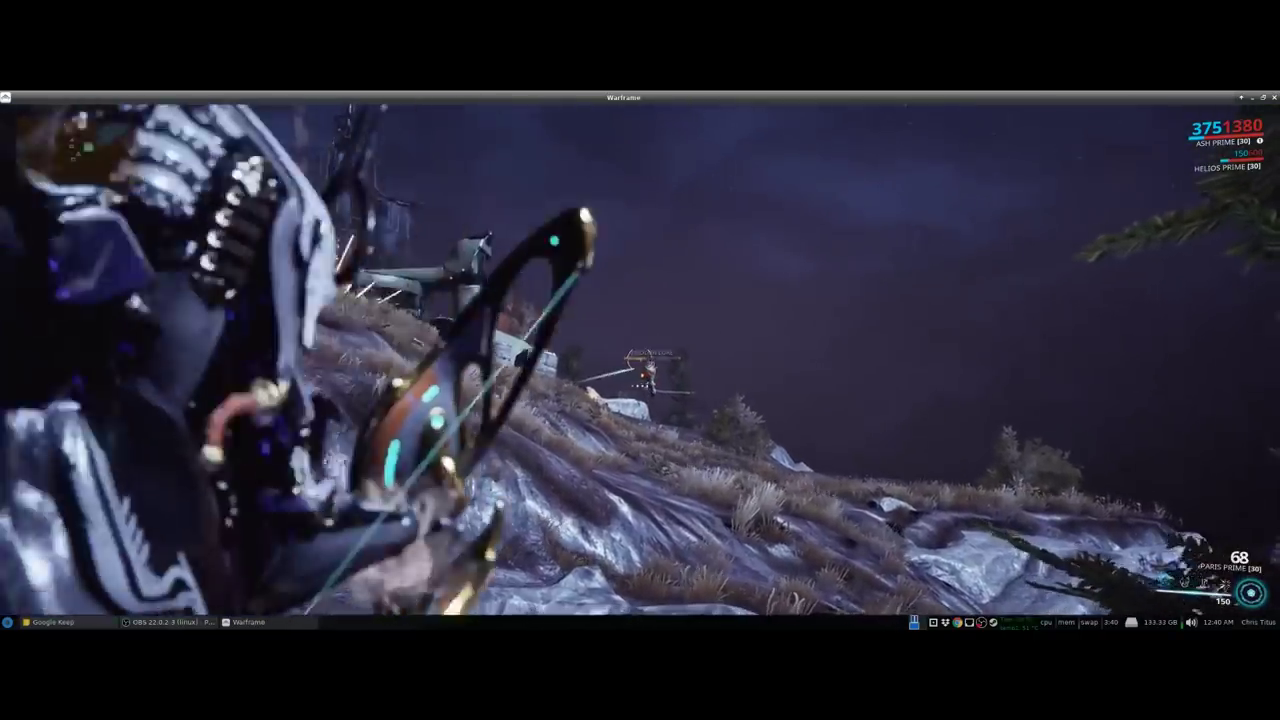
{"action": "right_click", "coordinate": [640, 366]}
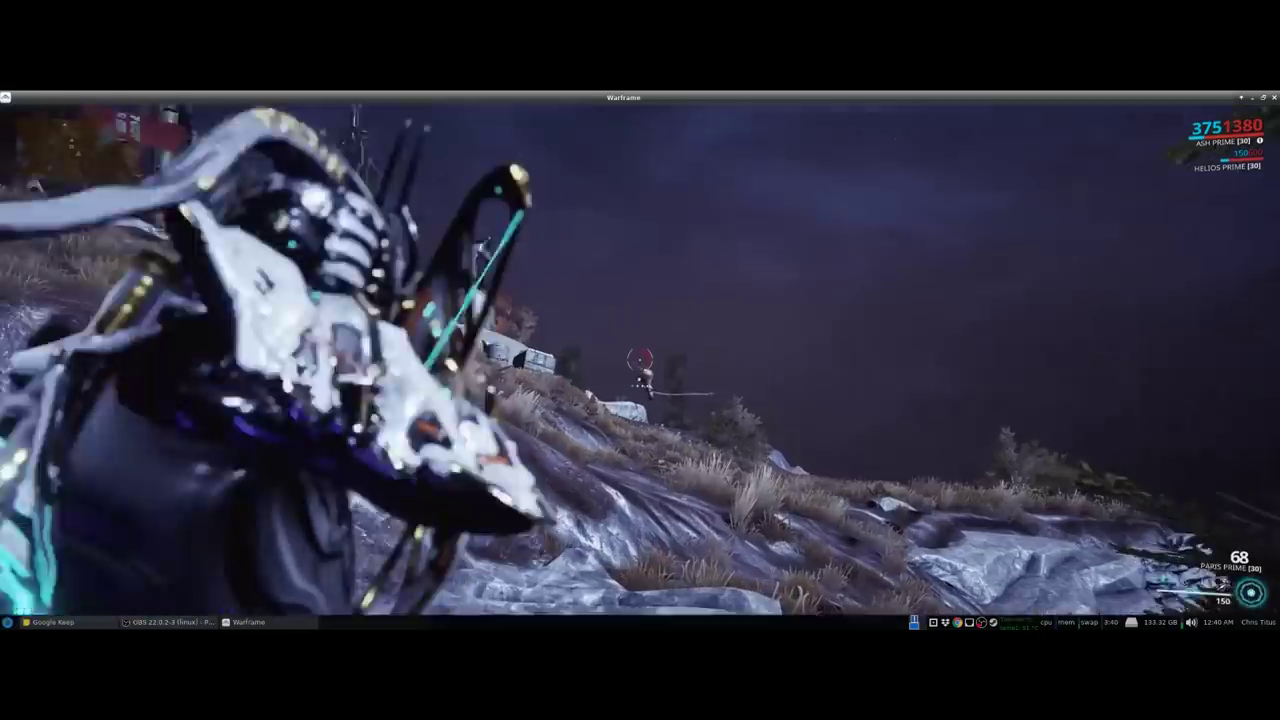
{"action": "left_click", "coordinate": [640, 366]}
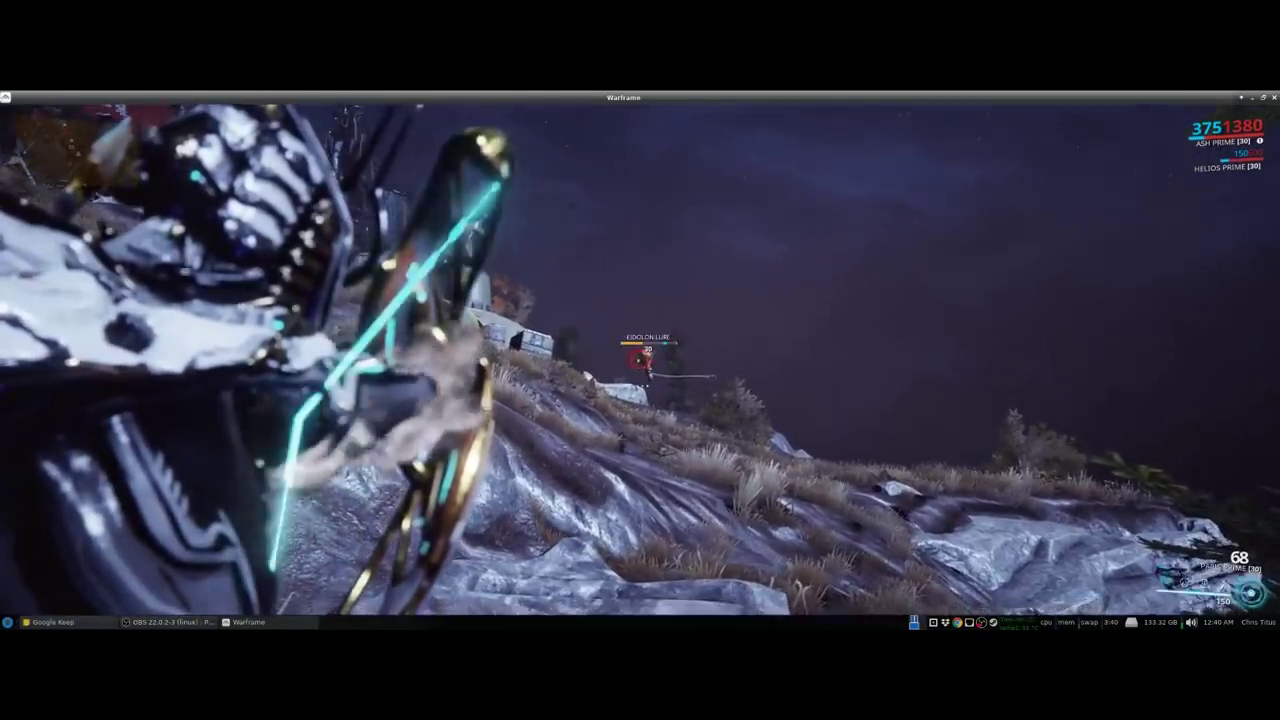
{"action": "left_click", "coordinate": [640, 362]}
- Jump up the steep rock face and run along the grassy ridge towards the outpost with the red banner
{"action": "key", "text": "w"}
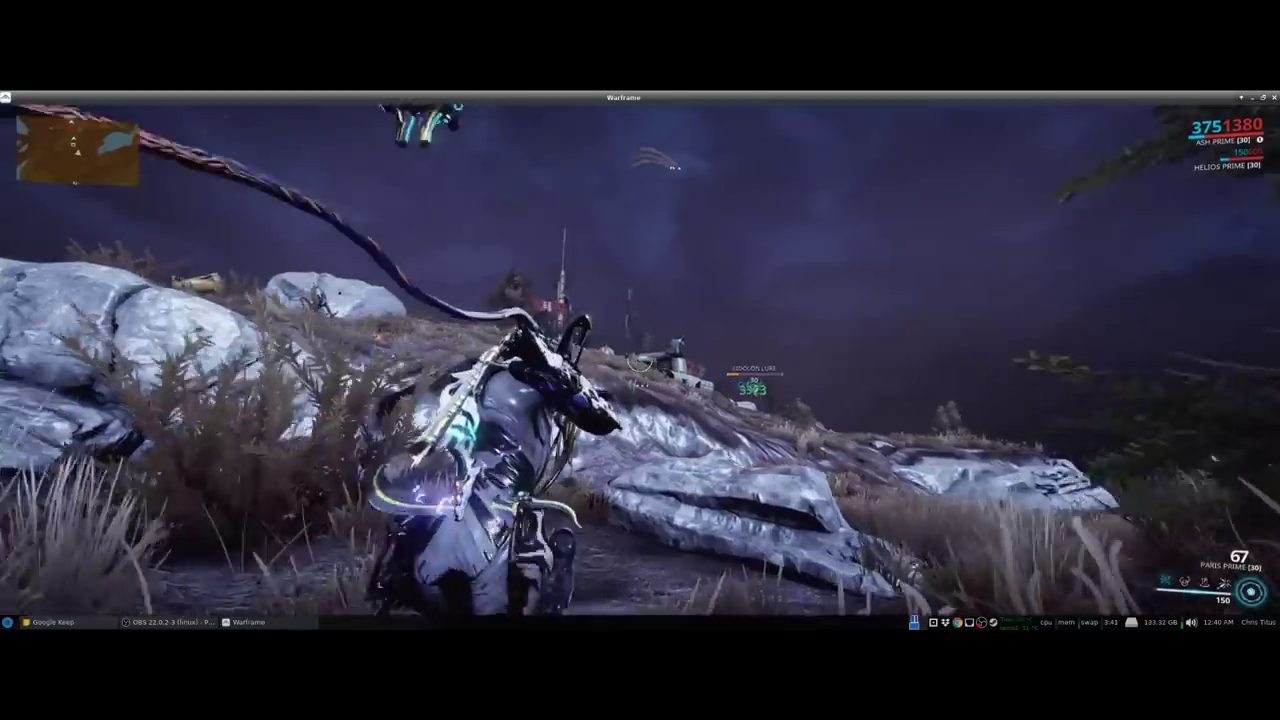
{"action": "key", "text": "space"}
{"action": "key", "text": "w"}
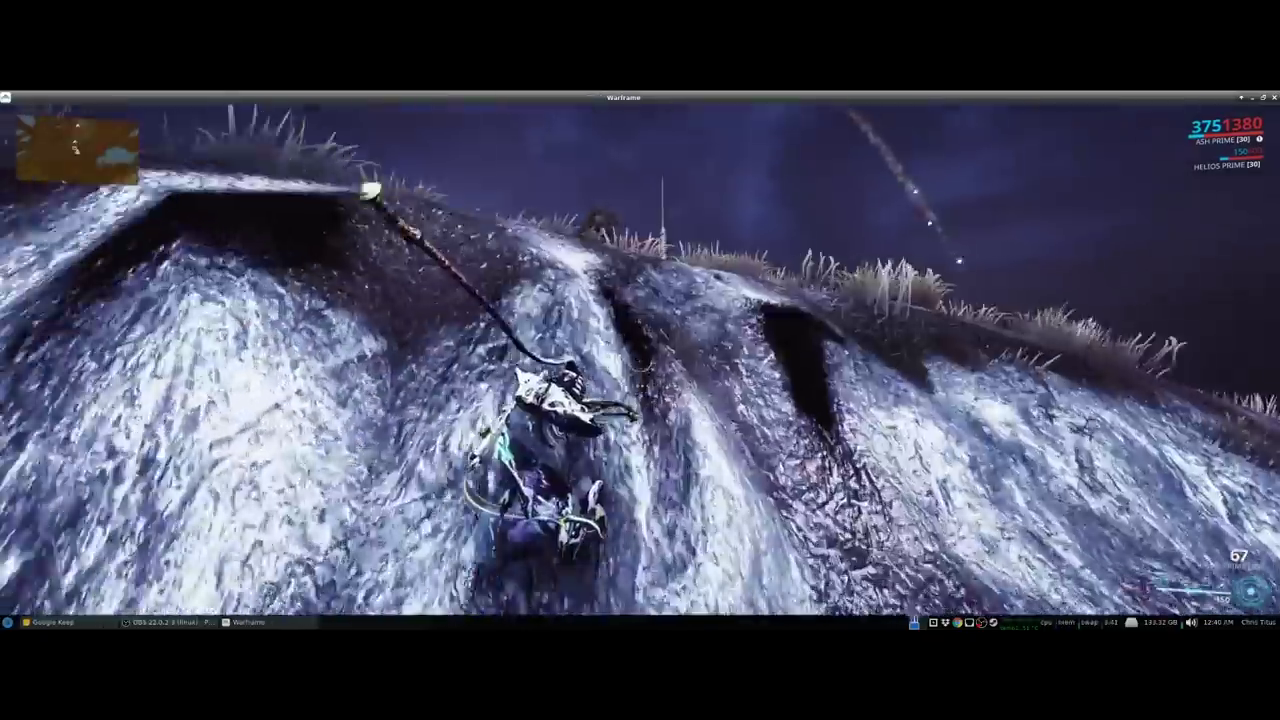
{"action": "key", "text": "space"}
{"action": "key", "text": "w"}
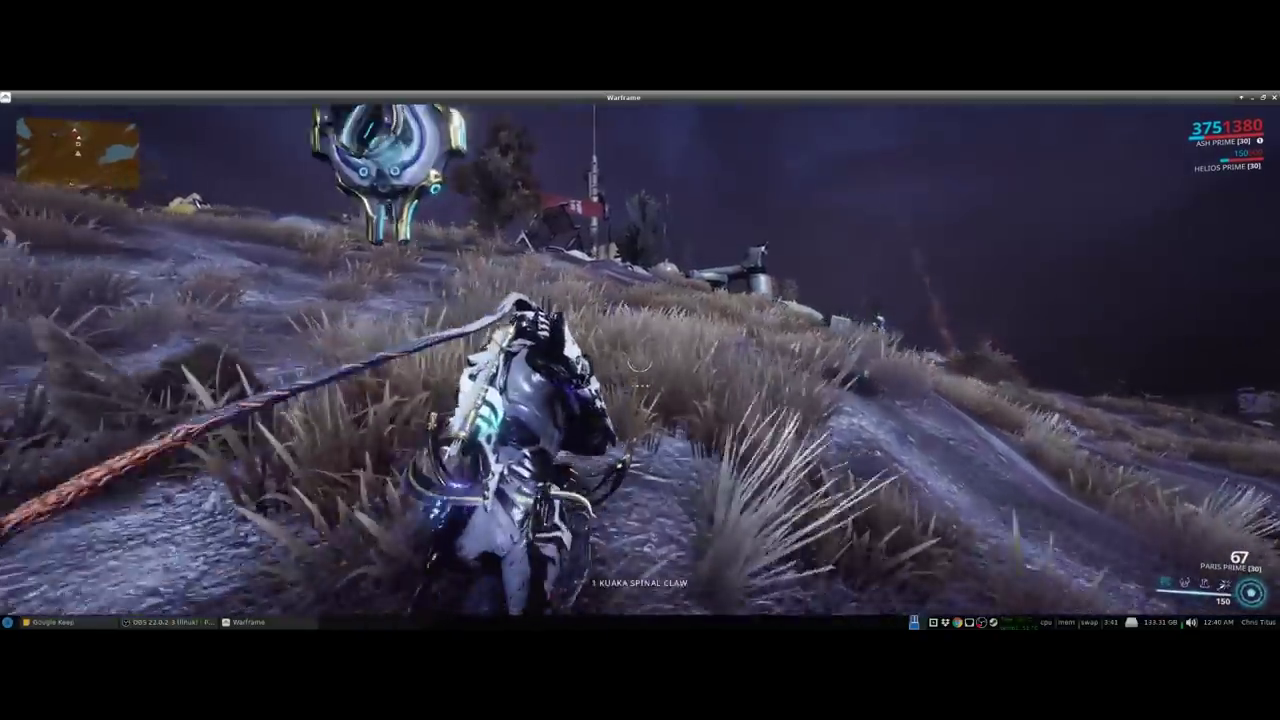
- Pause the game and choose to leave the mission for the Orbiter
{"action": "key", "text": "Escape"}
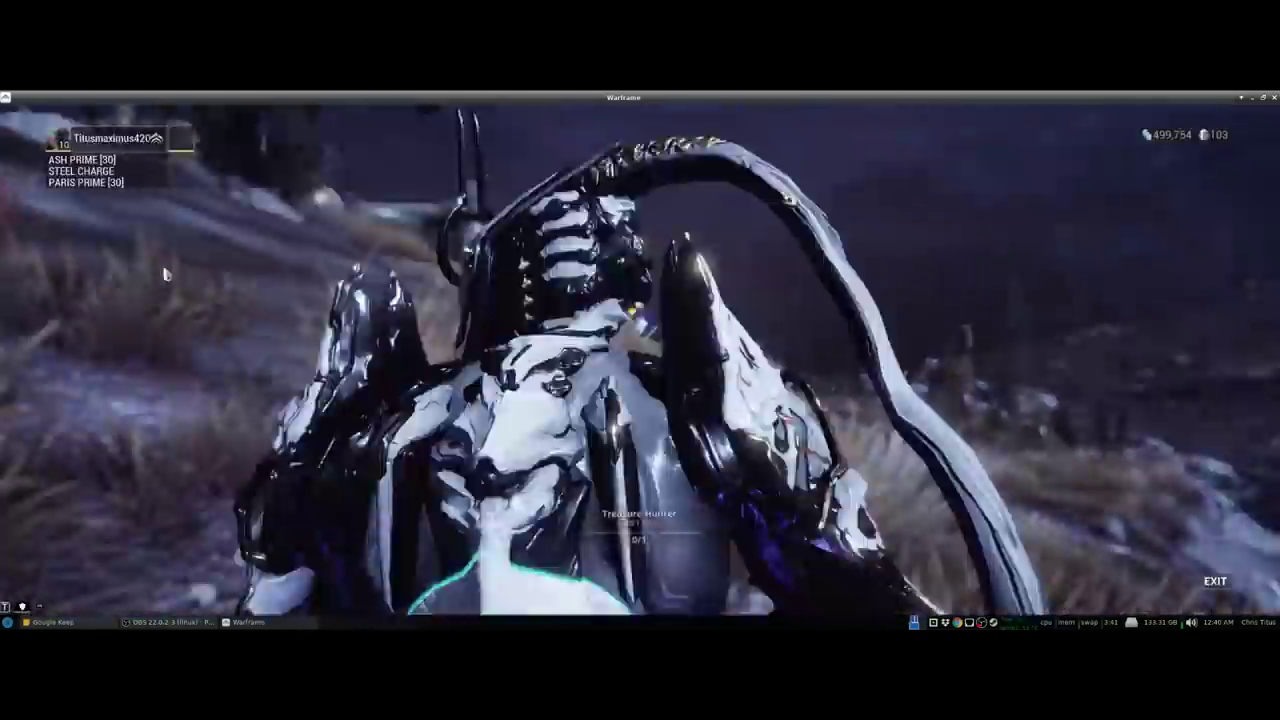
{"action": "left_click", "coordinate": [346, 447]}
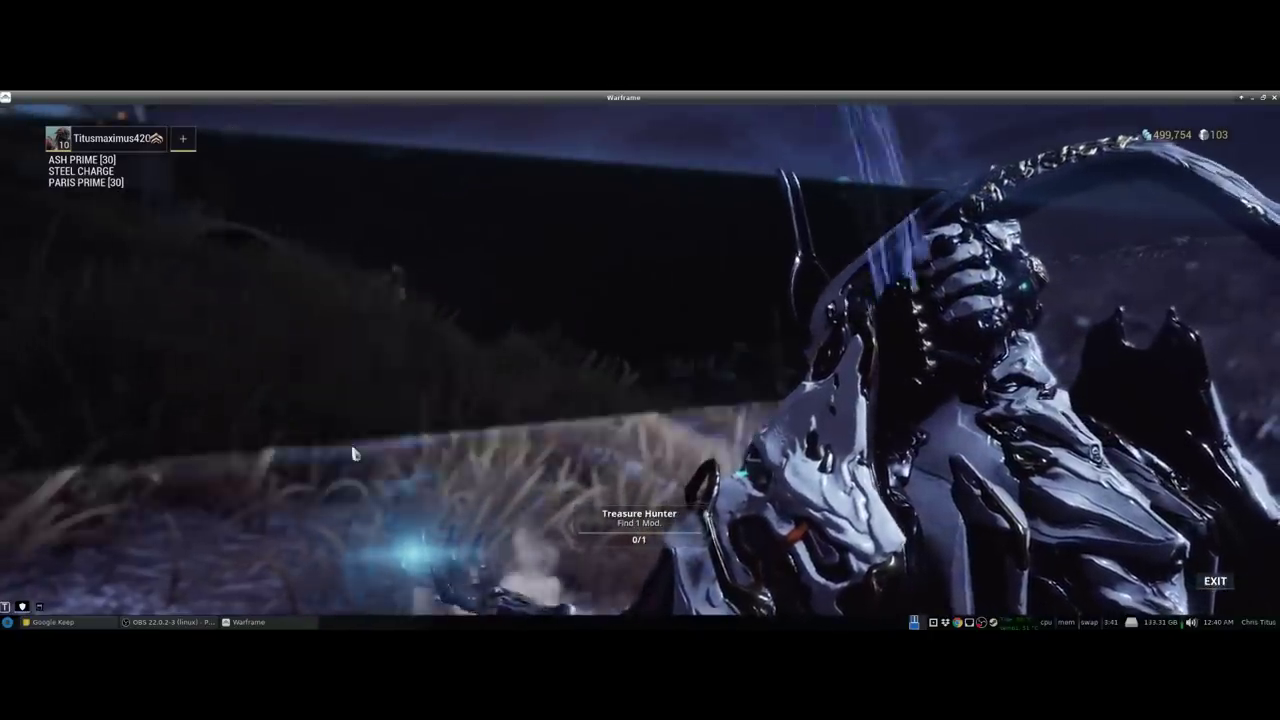
{"action": "left_click", "coordinate": [350, 298]}
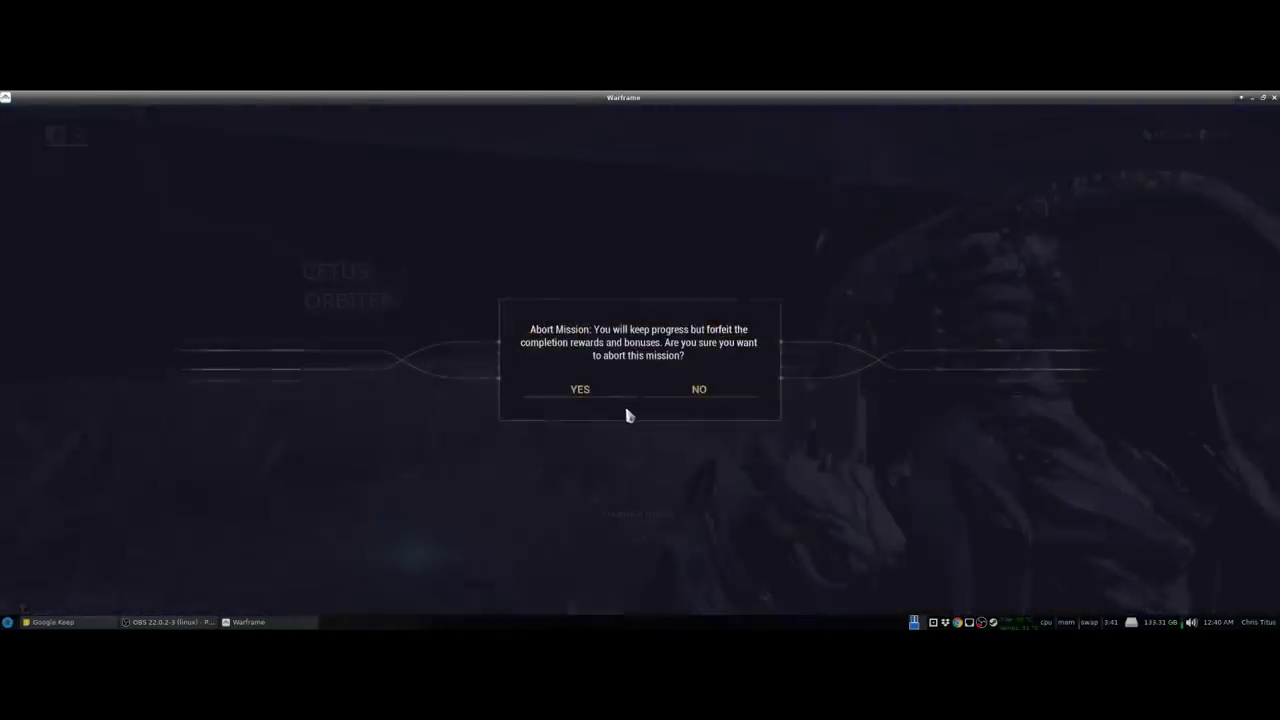